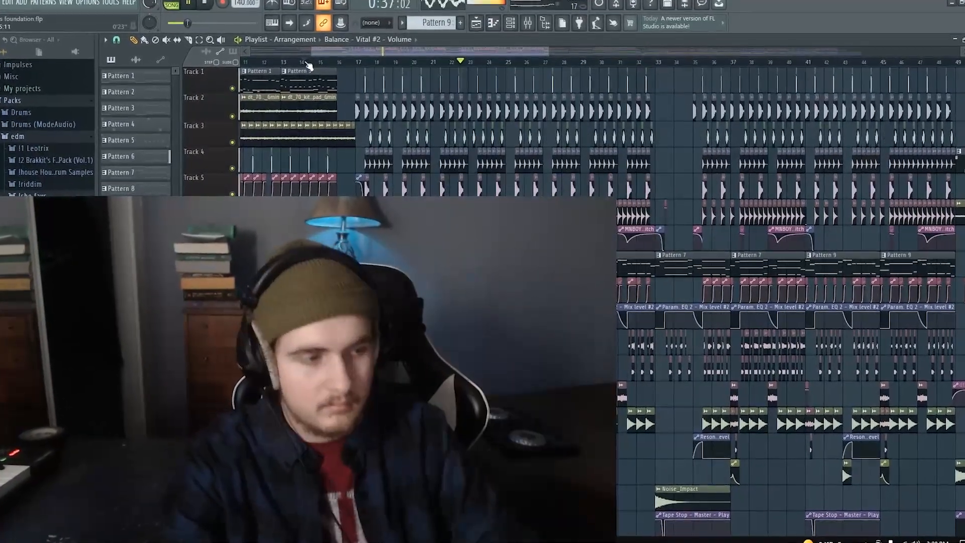
- Stop playback and switch to the browser to show the Laser Dub track page on SoundCloud
key("space")
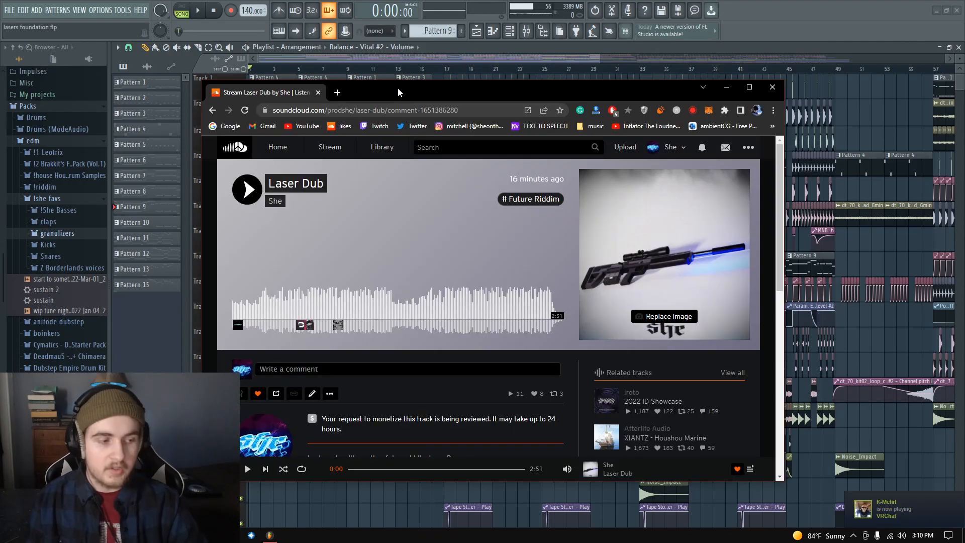
left_click_drag(393, 92, 384, 66)
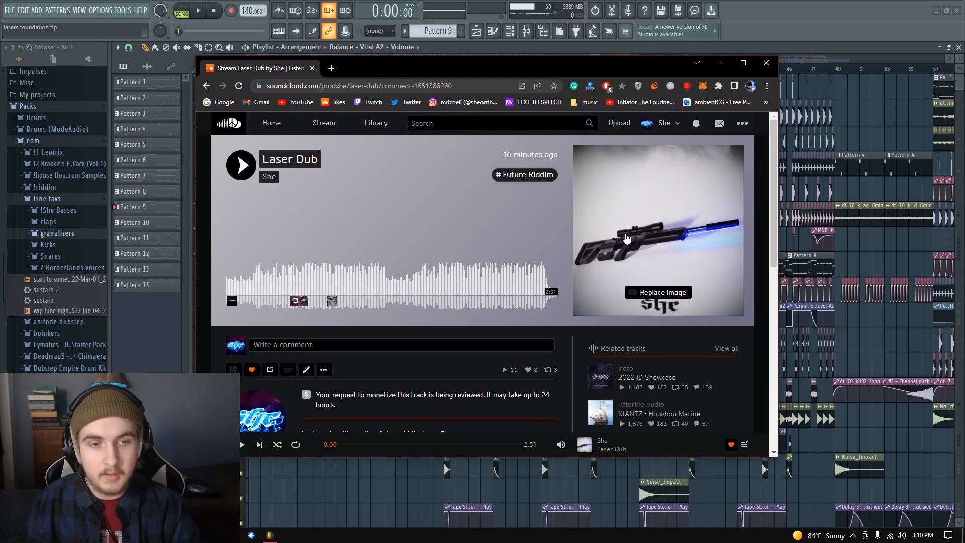
left_click_drag(264, 160, 320, 161)
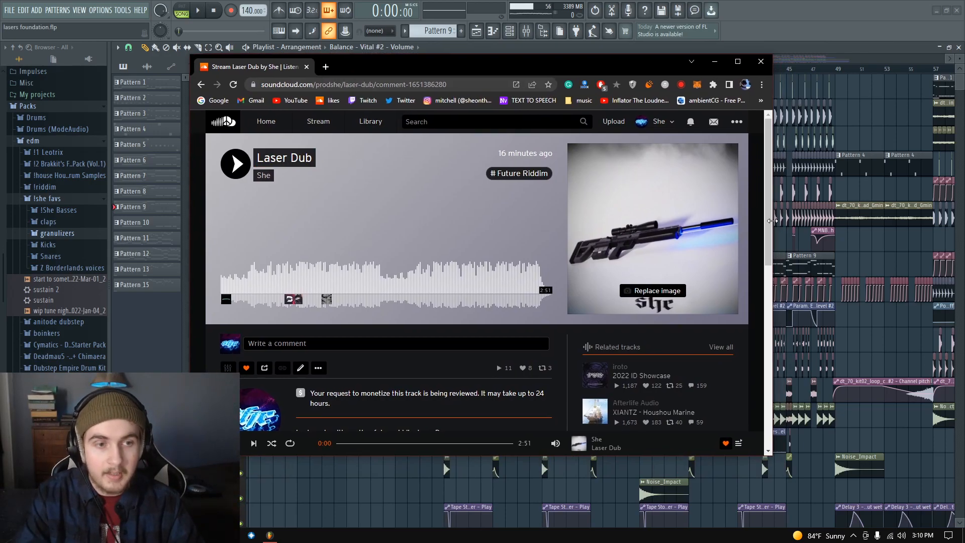
left_click_drag(773, 221, 802, 221)
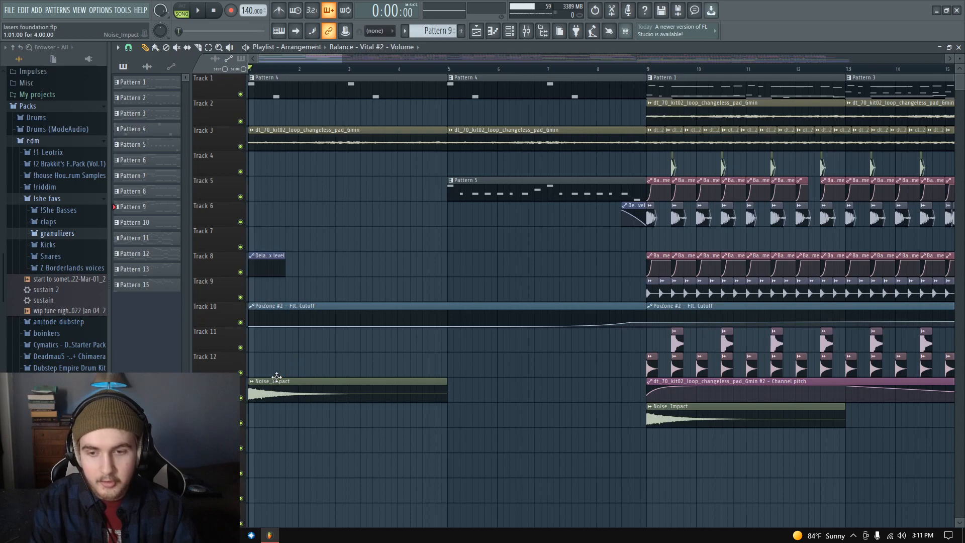
- View Pattern 4's PoiZone notes in the piano roll, return to the playlist and play the intro
double_click(277, 144)
double_click(291, 93)
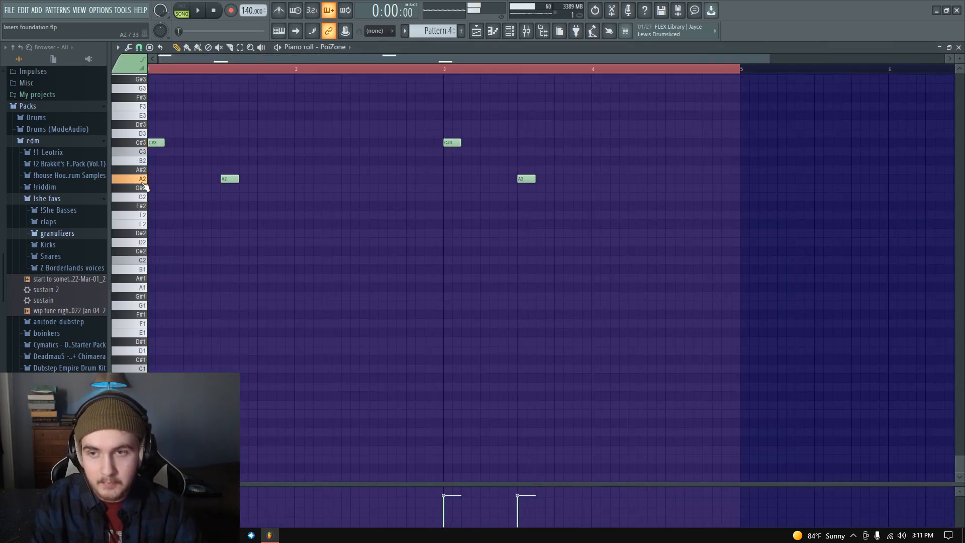
left_click(476, 31)
left_click(200, 13)
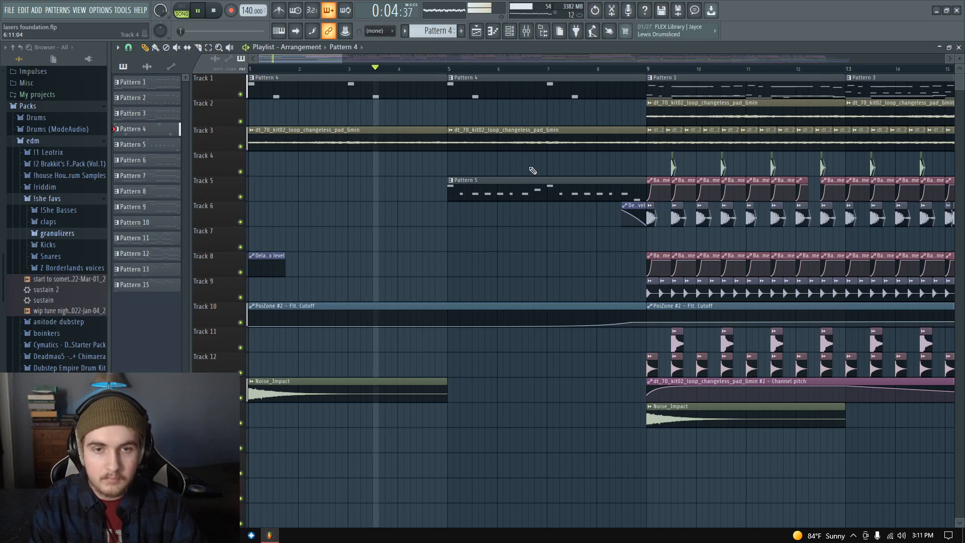
key("space")
- Show the PoiZone synth used in Pattern 4 with its SYN Heart Of Asia preset and return to the playlist
double_click(412, 88)
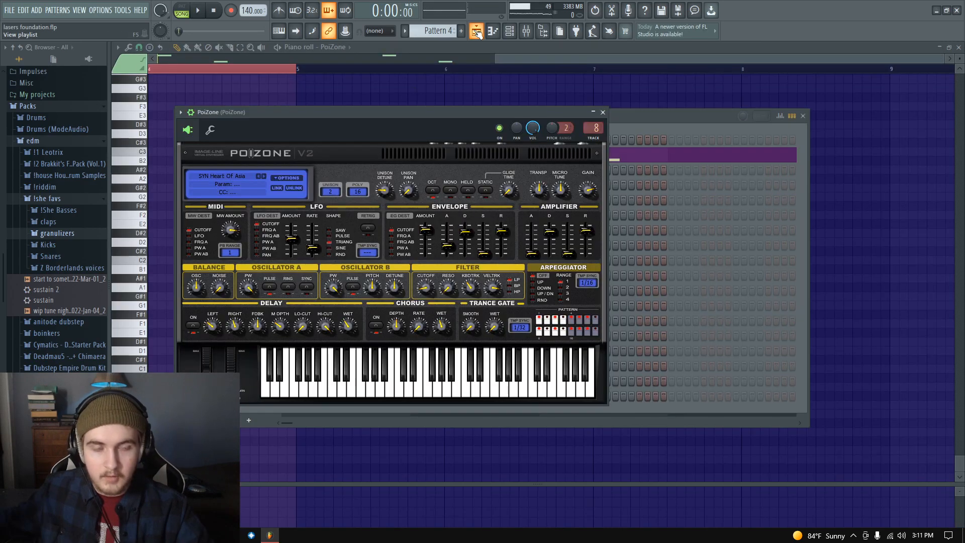
mouse_move(277, 114)
left_mouse_down()
mouse_move(312, 122)
mouse_move(281, 125)
left_mouse_up()
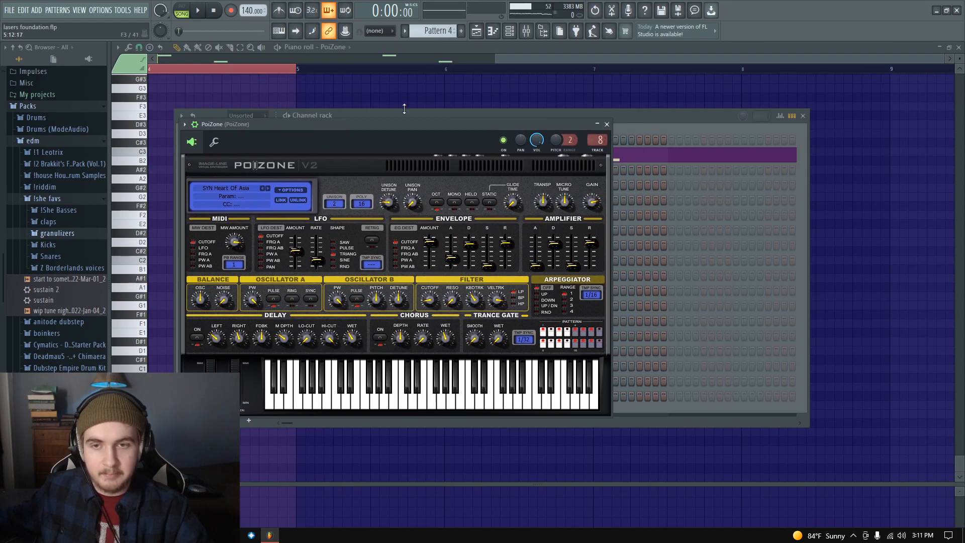
left_click(478, 31)
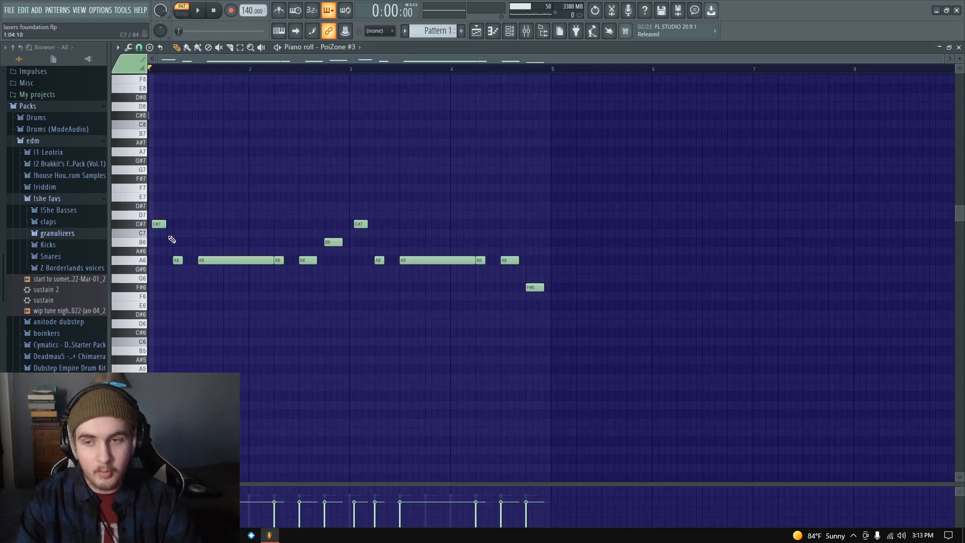
- Audition A6 in Pattern 1's PoiZone #3 piano roll, view the Serum_x64 notes and play the pattern
left_click(140, 261)
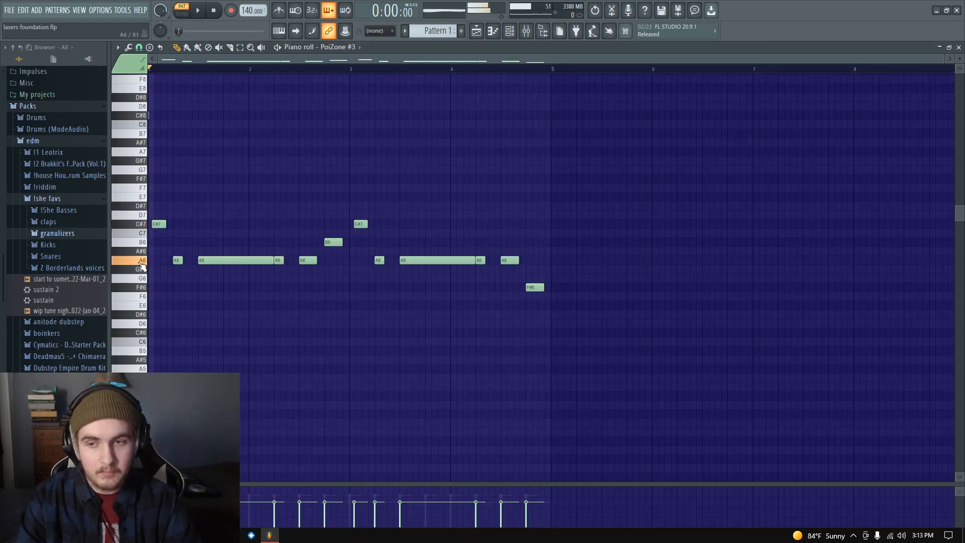
left_click(492, 33)
left_click(509, 33)
right_click(405, 251)
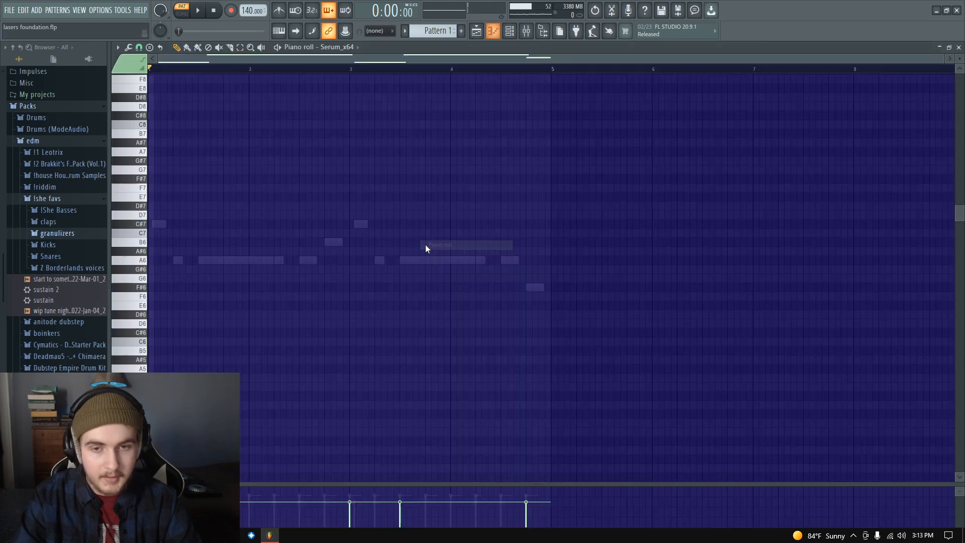
left_click(427, 248)
key("space")
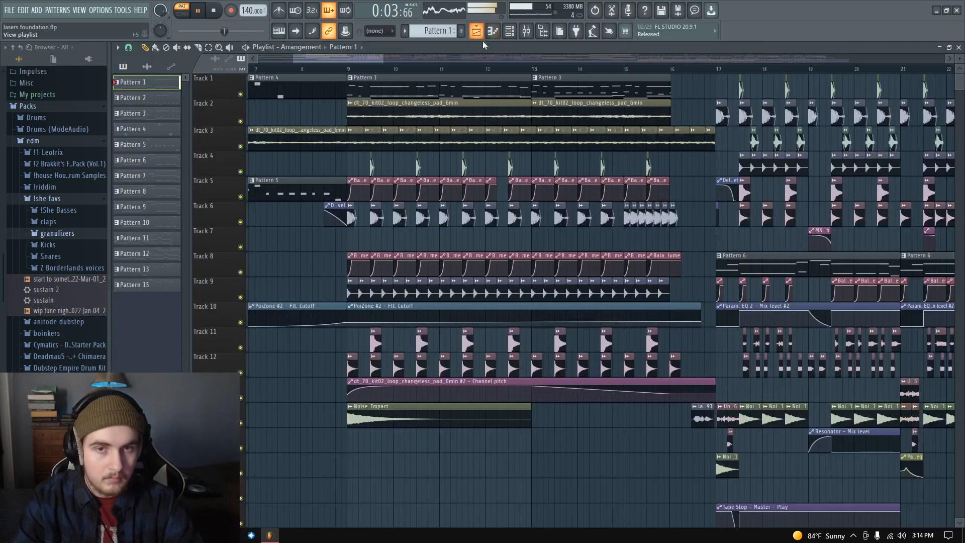
left_click(492, 31)
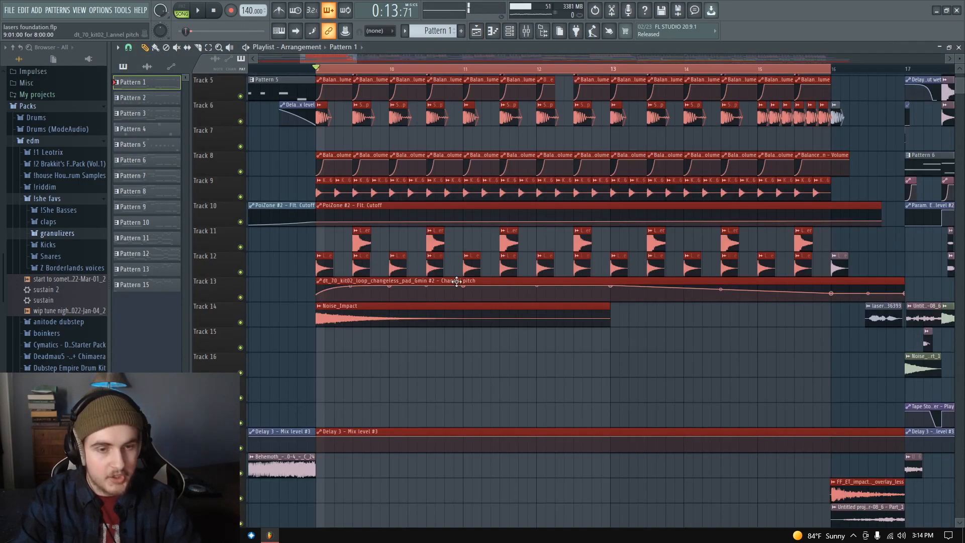
- Listen to the pad chops on Track 3 in isolation and examine the other tracks from bar 9 to 16
scroll(456, 281, "up", 2)
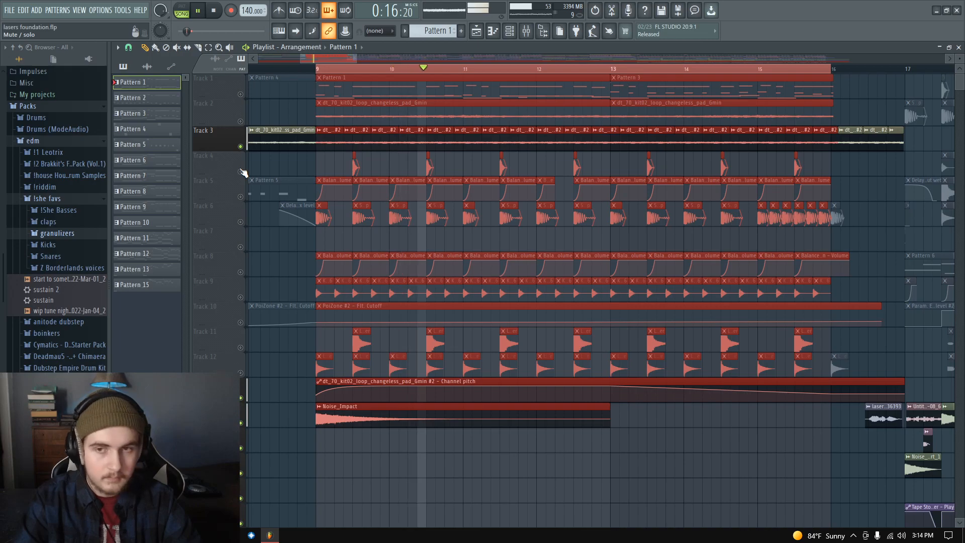
key("space")
scroll(353, 225, "down", 4)
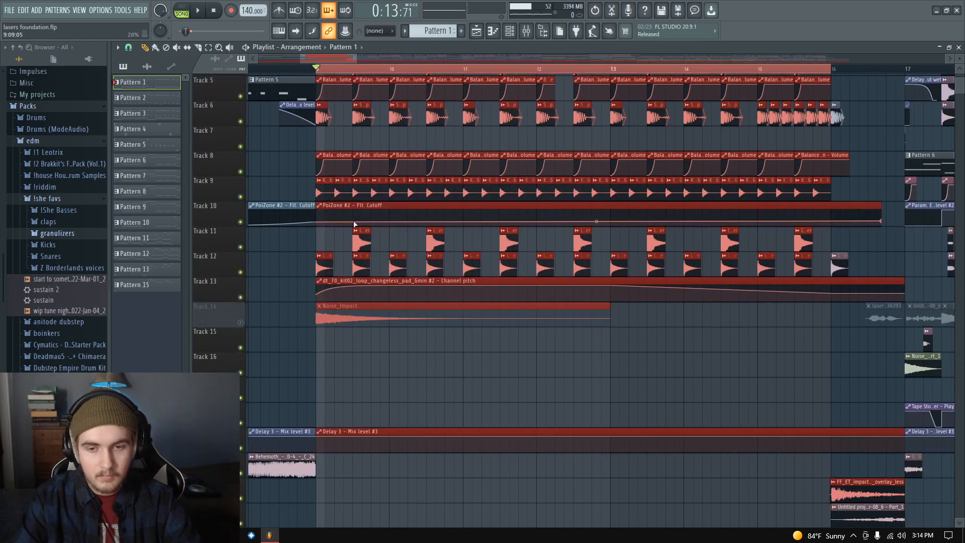
scroll(326, 244, "up", 4)
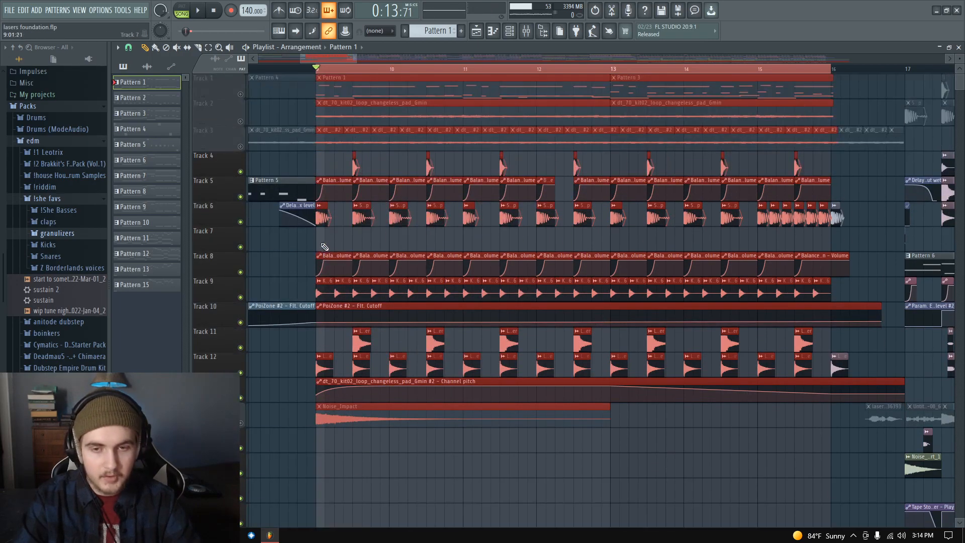
scroll(328, 243, "up", 4)
scroll(304, 229, "down", 2)
scroll(372, 265, "up", 2)
scroll(298, 215, "down", 3)
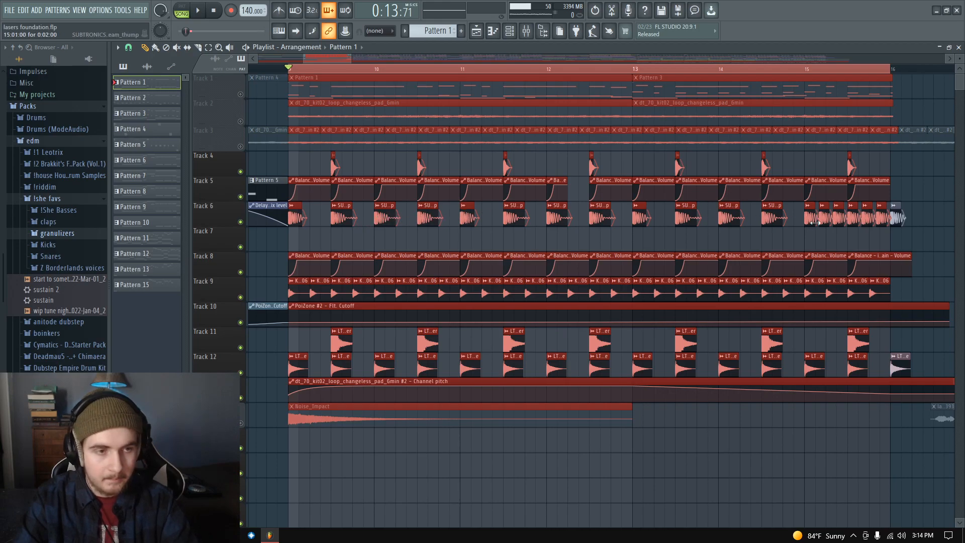
- Pick the KASTLE_hihat_06 and LTRX_hat_hinoise clips and play the drums from bar 9 with the melodic tracks muted
left_click(330, 293)
left_click(341, 364)
scroll(303, 363, "up", 1)
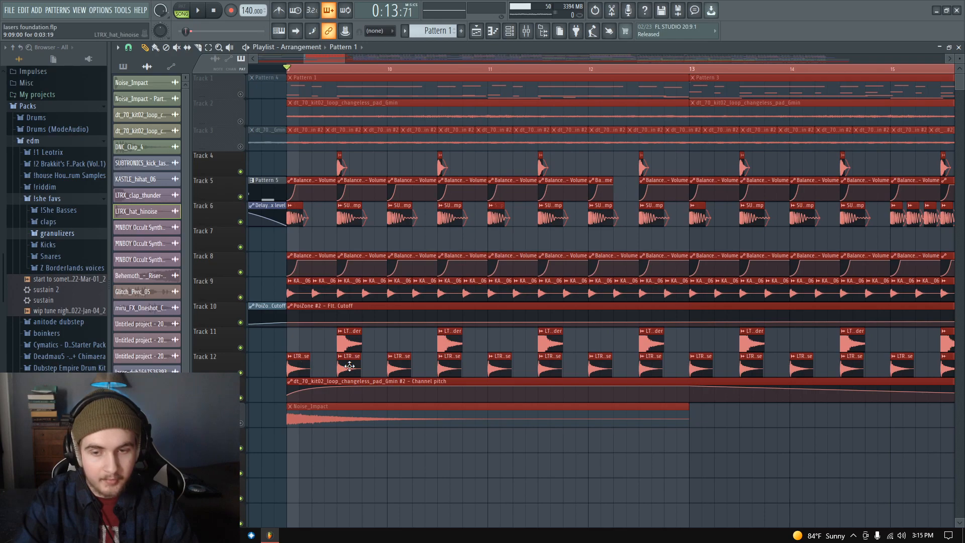
scroll(353, 342, "down", 1)
key("space")
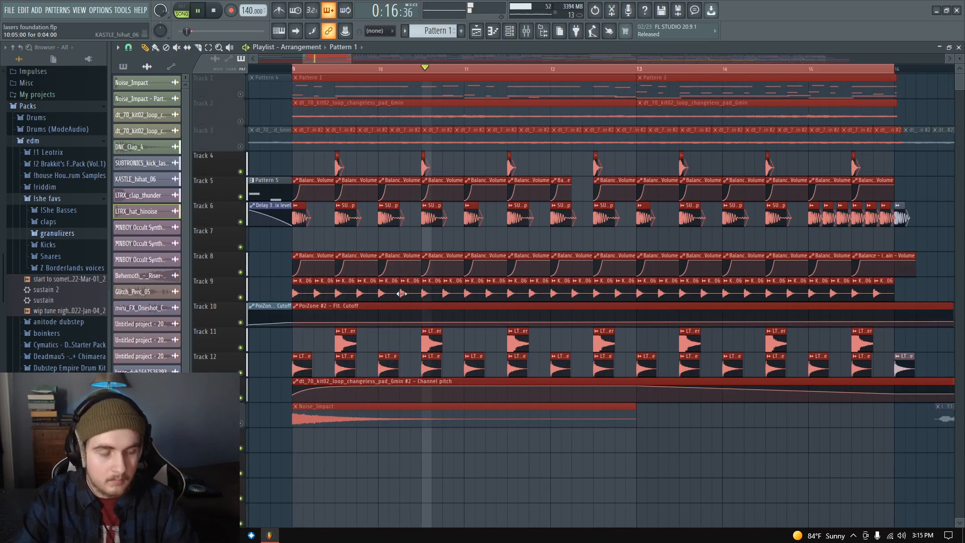
key("space")
- Examine the effect and automation clips leading into the drop at bar 17 and play the section
scroll(531, 181, "up", 2)
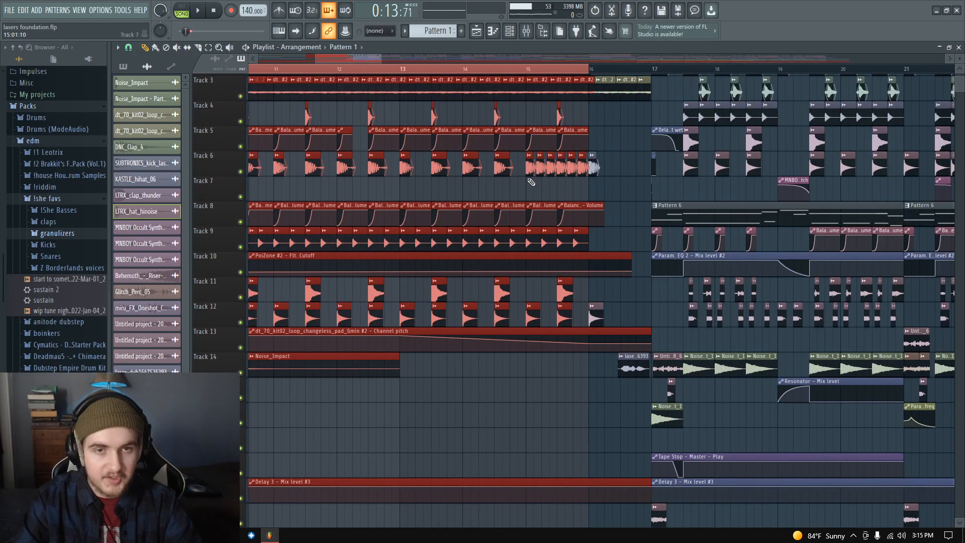
scroll(583, 217, "down", 5)
scroll(578, 348, "down", 2)
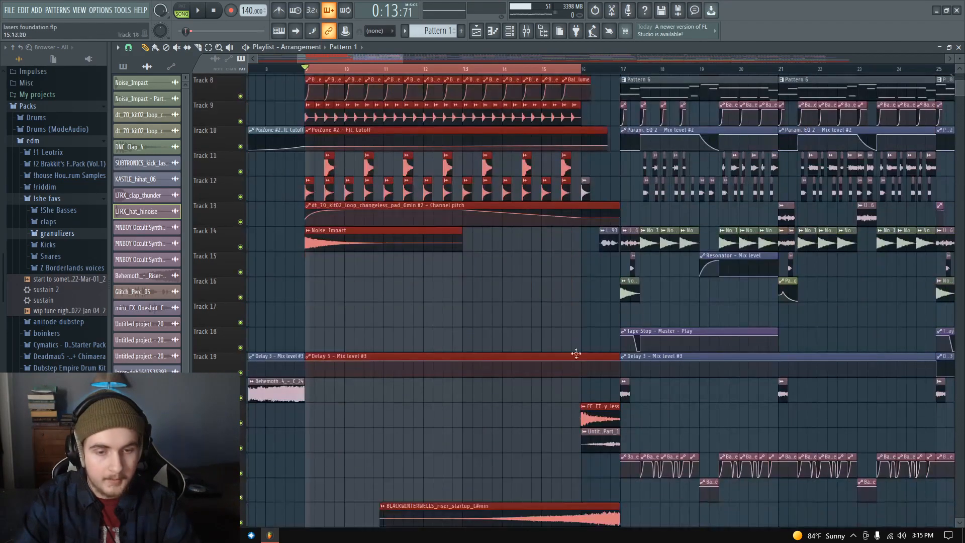
scroll(577, 377, "down", 5)
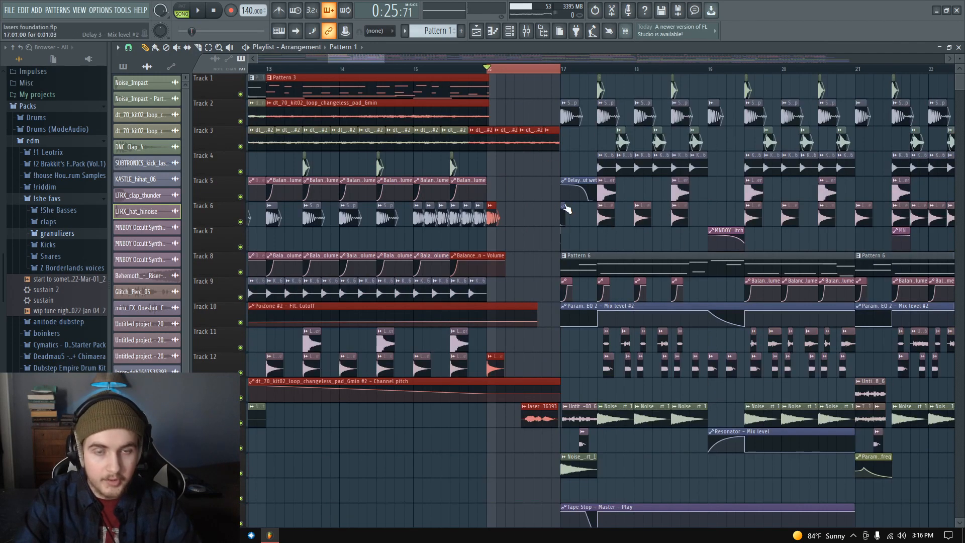
scroll(568, 208, "down", 5)
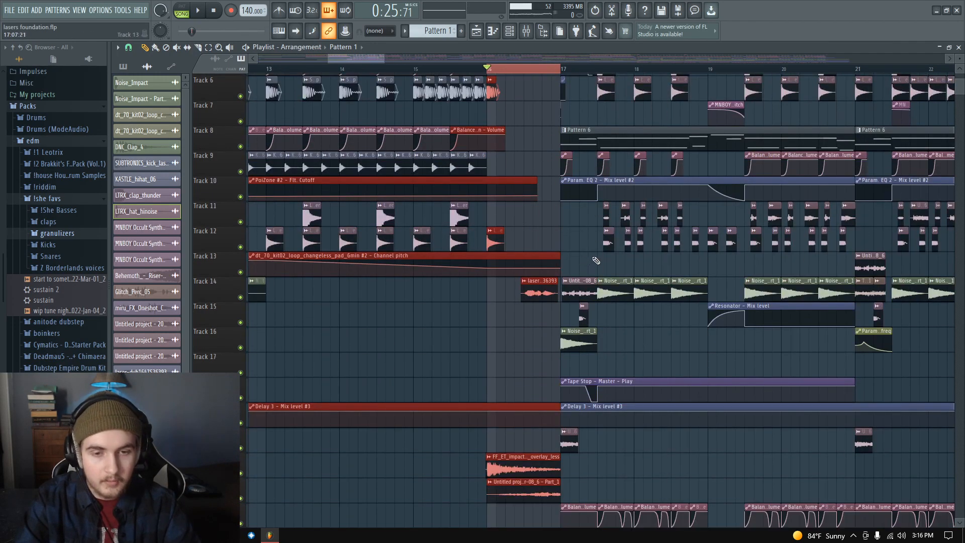
scroll(594, 264, "up", 3)
right_click(242, 299)
key("space")
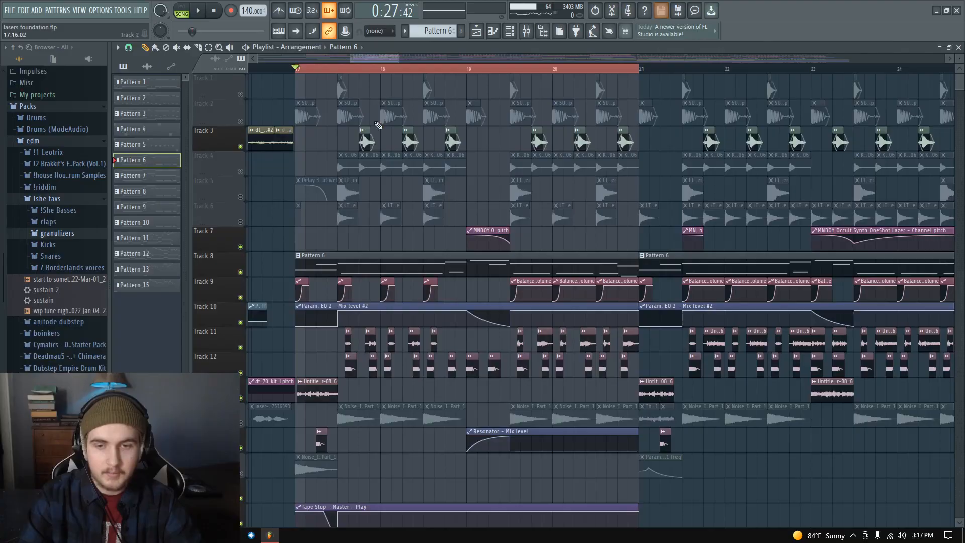
- Inspect the Untitled project - 2022-Mar-08_6 clip on Track 13 at bar 17 and view the mixer
scroll(318, 356, "up", 6)
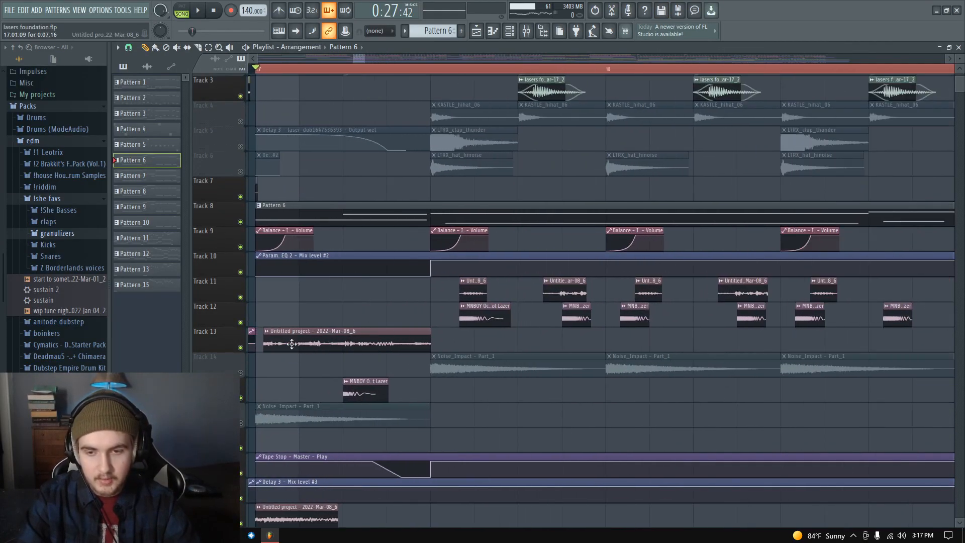
double_click(290, 344)
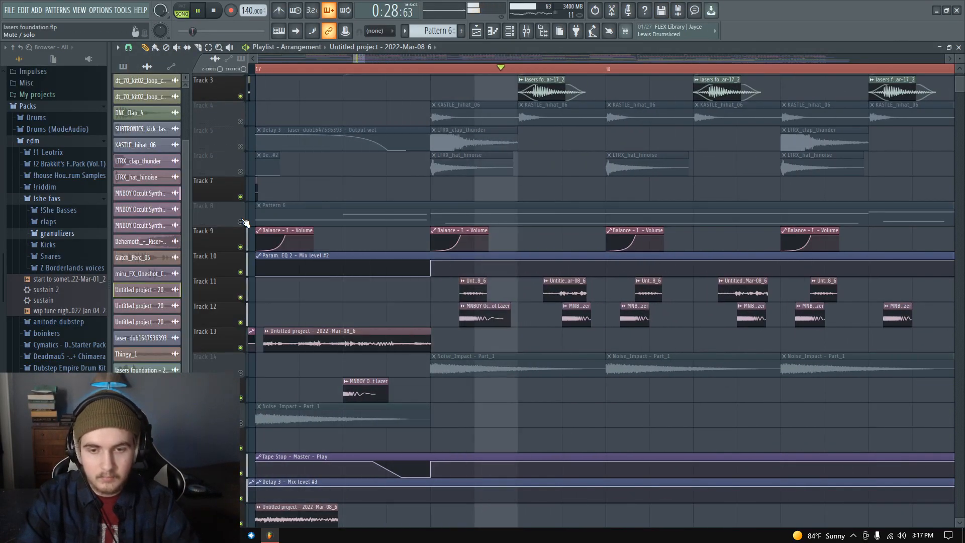
key("F9")
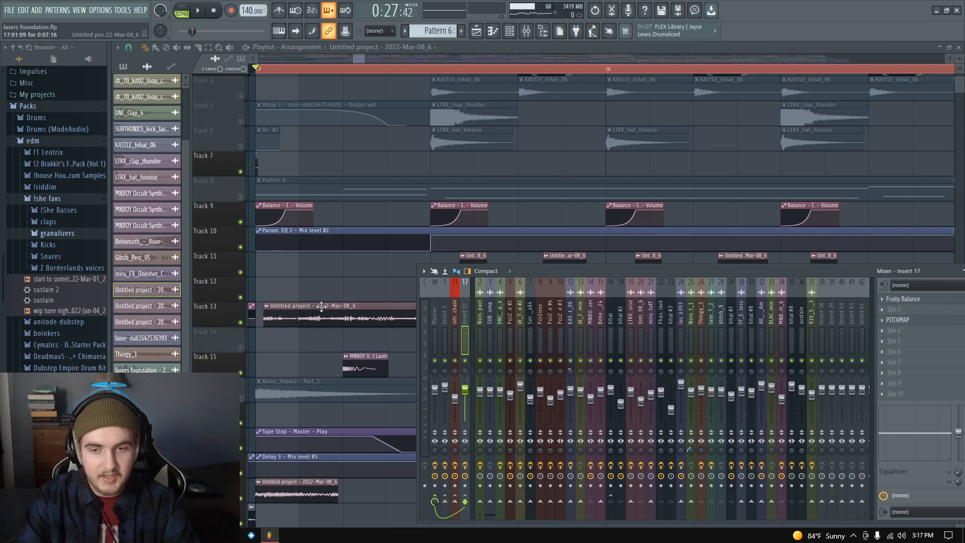
key("F9")
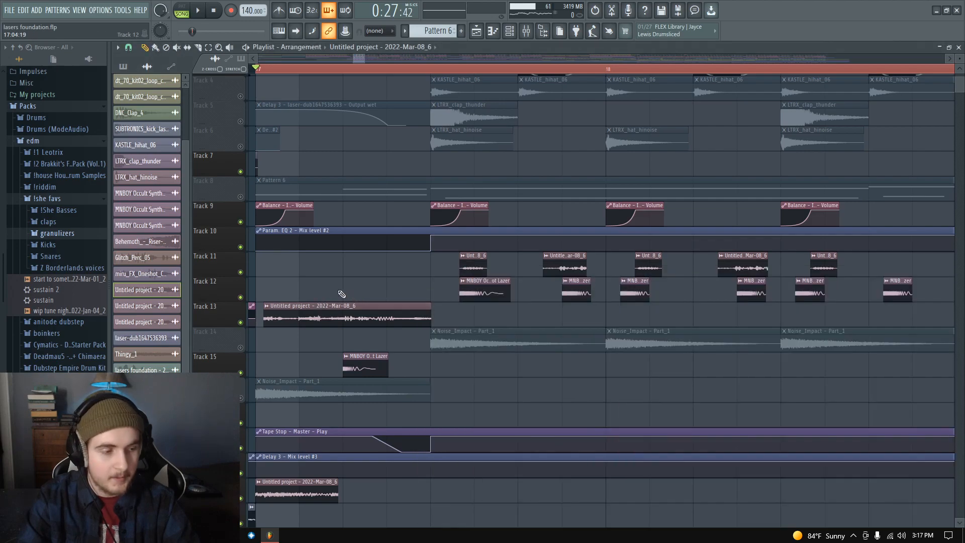
scroll(349, 303, "down", 4)
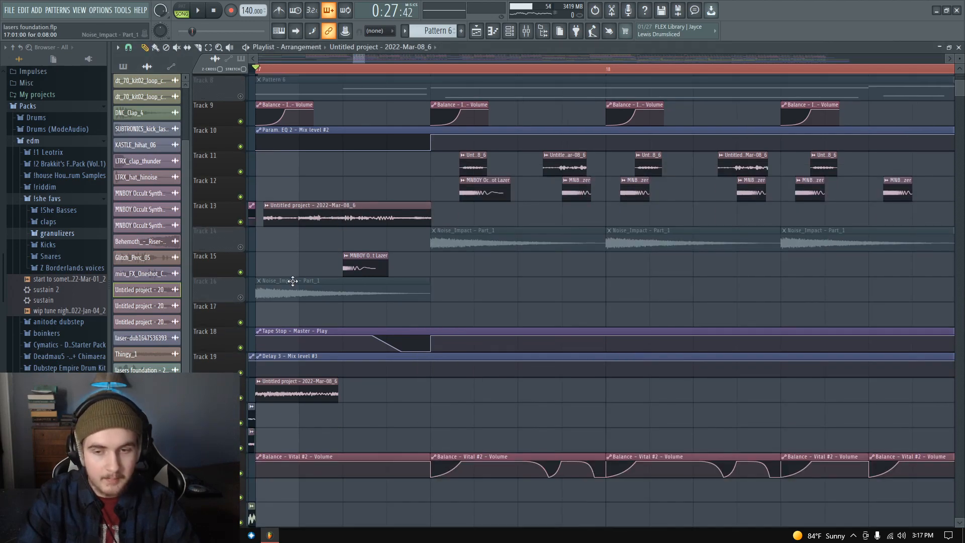
- Unmute Tracks 8, 6 and 5 in the playlist
scroll(281, 279, "up", 7)
left_click(241, 272)
left_click(241, 222)
left_click(240, 197)
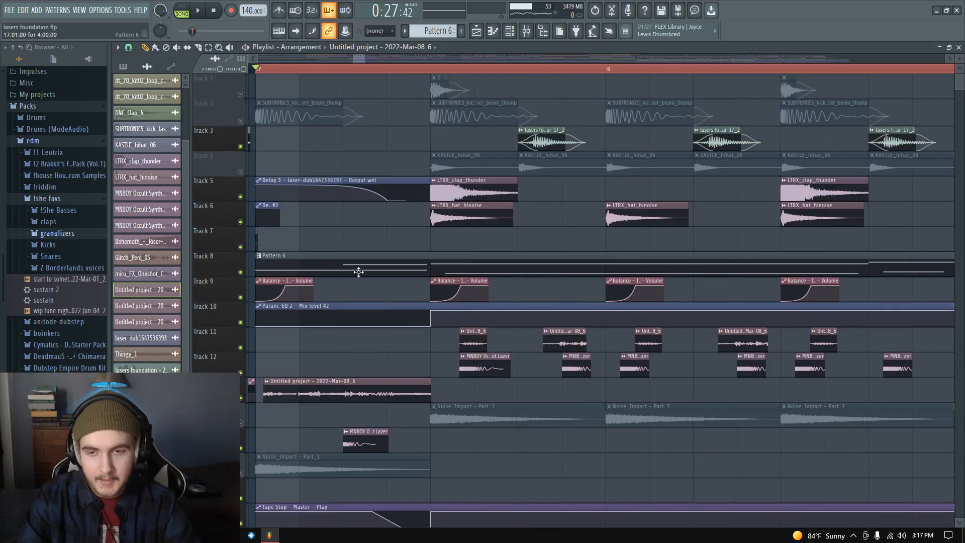
- View the Phase Plant Yellow Bear patch used in Pattern 6, close it and open the Vital instrument
left_click(509, 32)
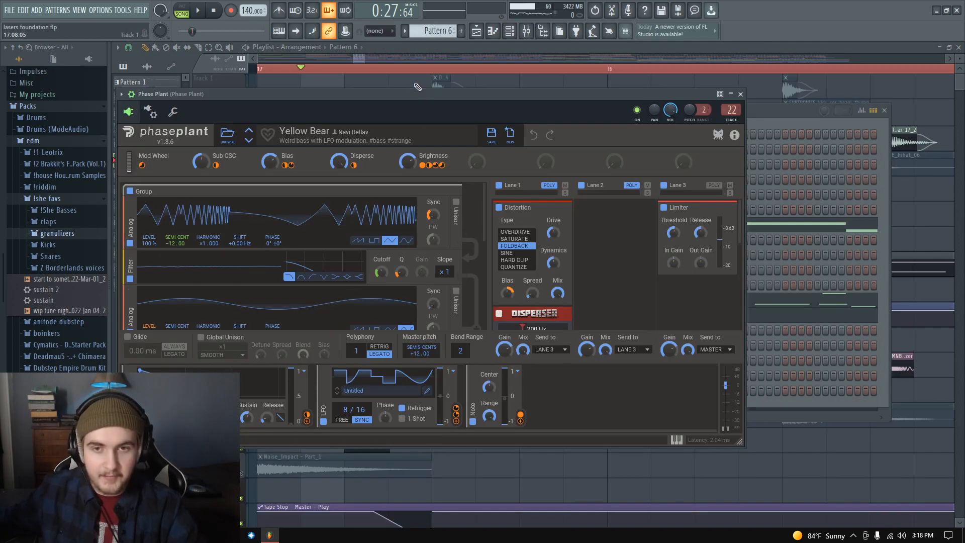
left_click_drag(397, 102, 446, 93)
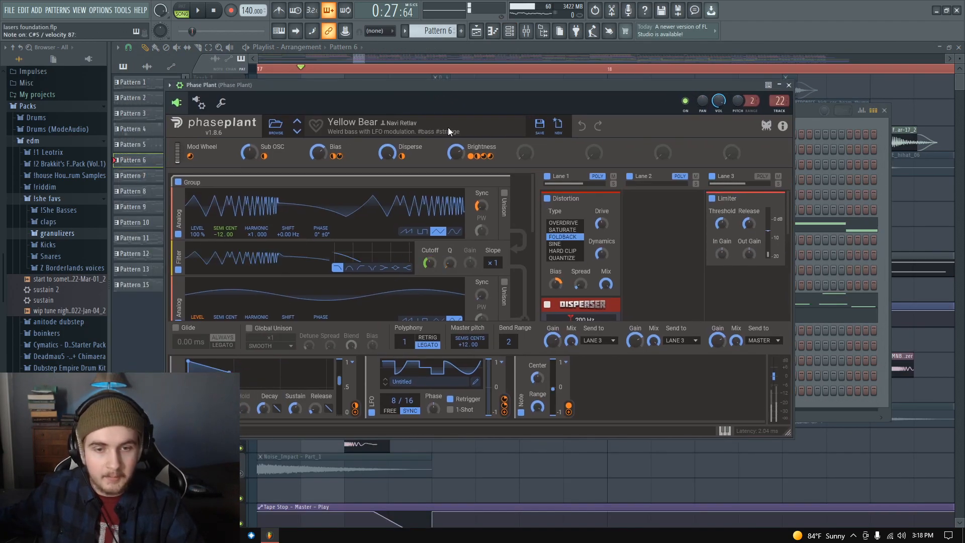
left_click(789, 85)
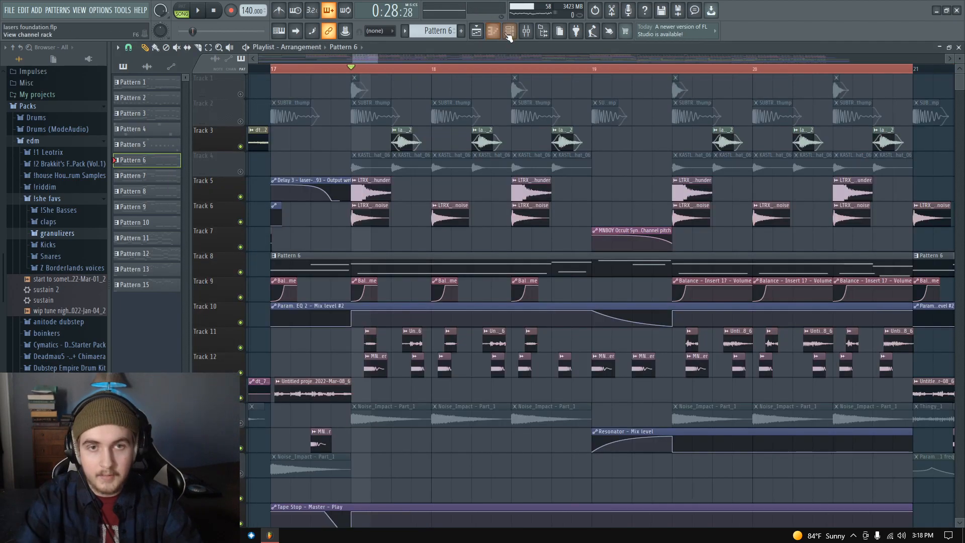
left_click(511, 33)
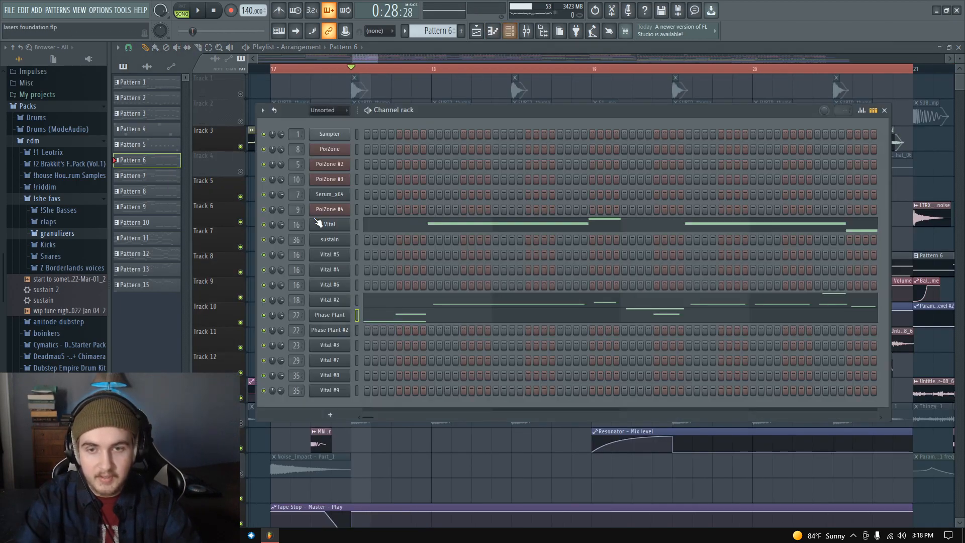
left_click(340, 230)
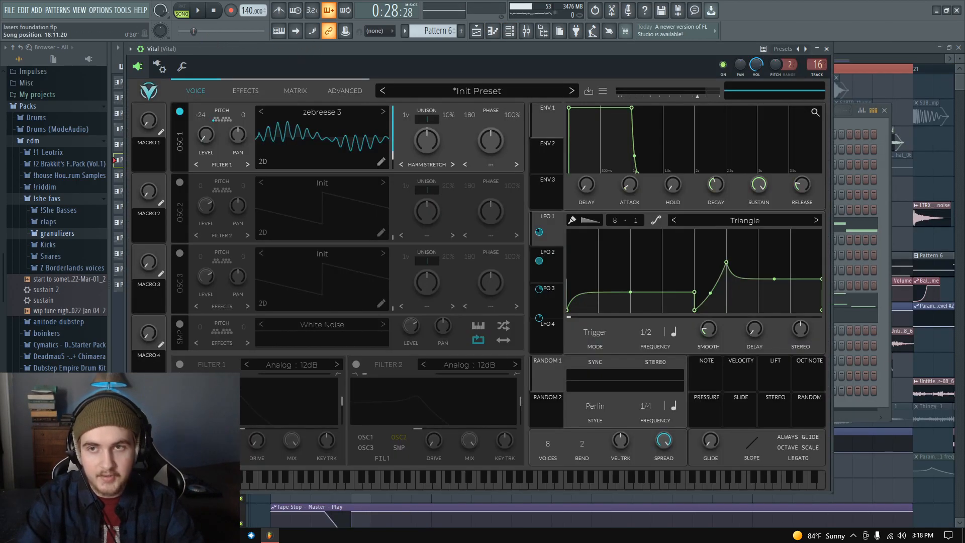
- View the wavetable list for oscillator 1 in Vital, close it and view the Vital #2 patch
left_click(329, 110)
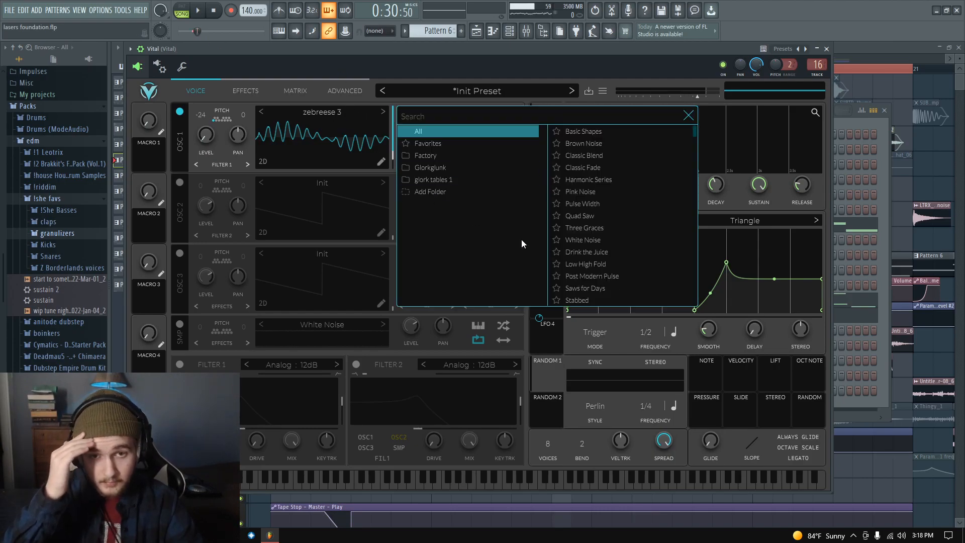
left_click(688, 116)
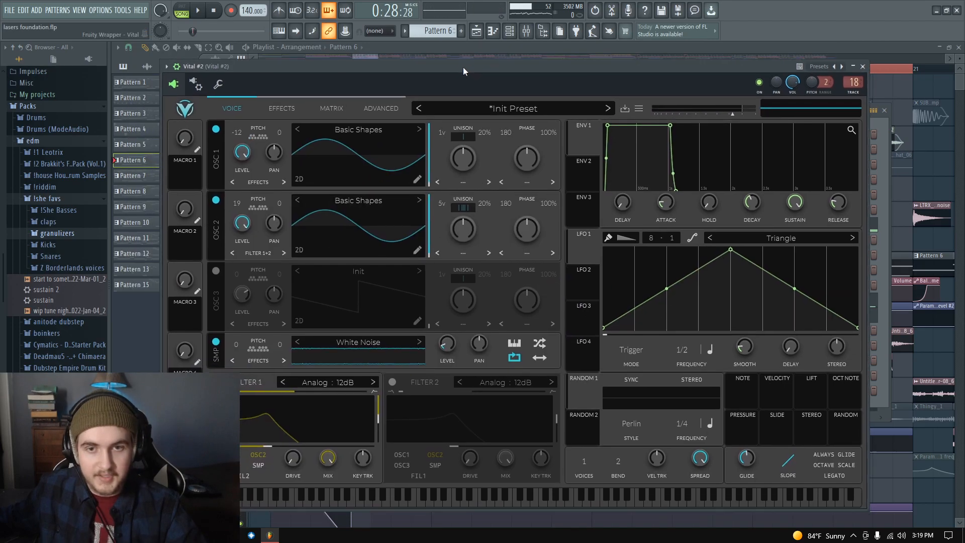
left_click_drag(458, 71, 451, 68)
left_click(199, 31)
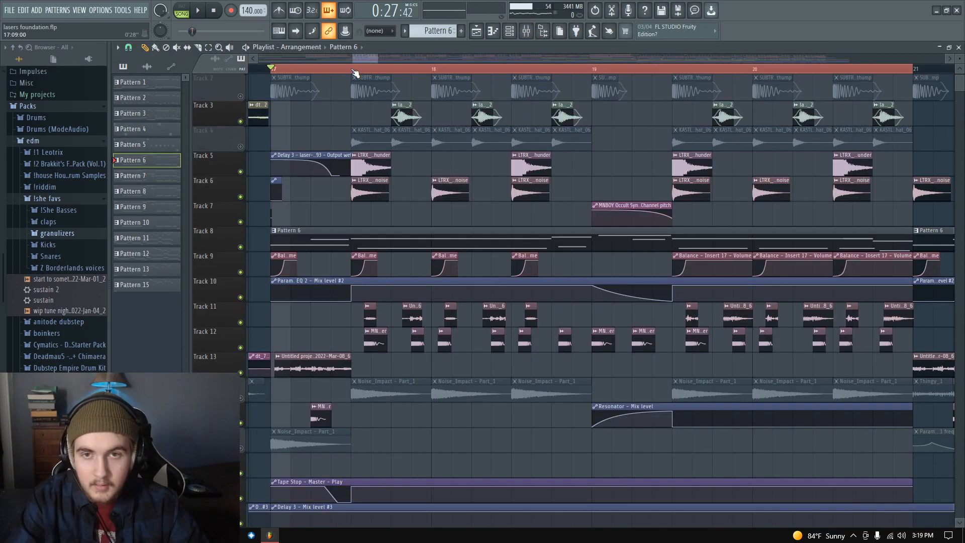
- Select the section from mid-bar 17 to bar 19, mute Track 8 and play the loop without the Pattern 6 synths
left_click_drag(353, 70, 592, 70)
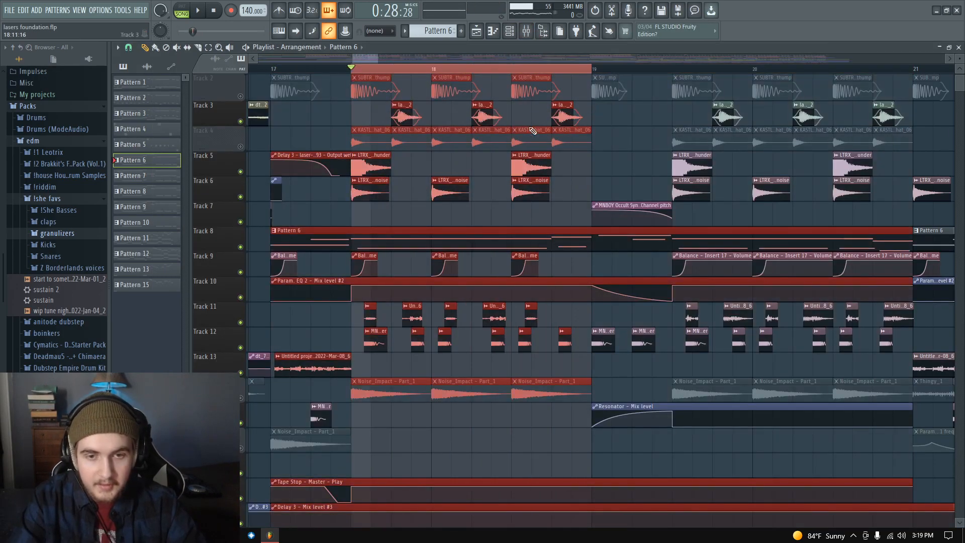
left_click(239, 247)
scroll(413, 335, "up", 2)
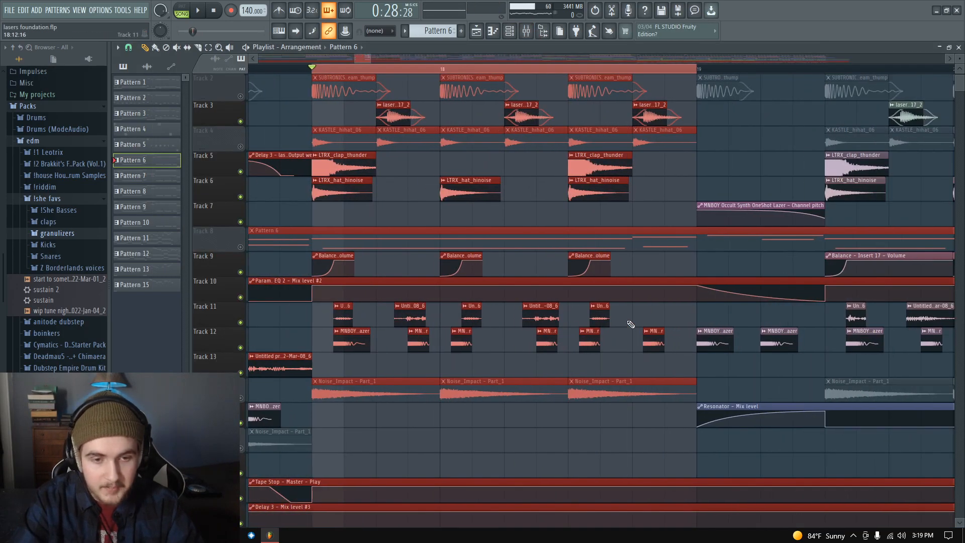
scroll(316, 335, "up", 2)
key("space")
scroll(328, 342, "down", 4)
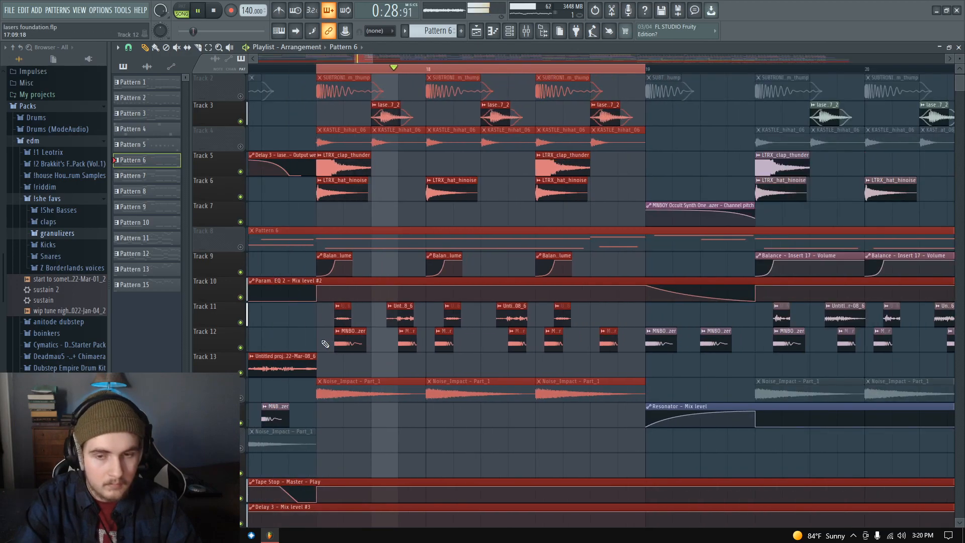
scroll(492, 338, "down", 2)
key("space")
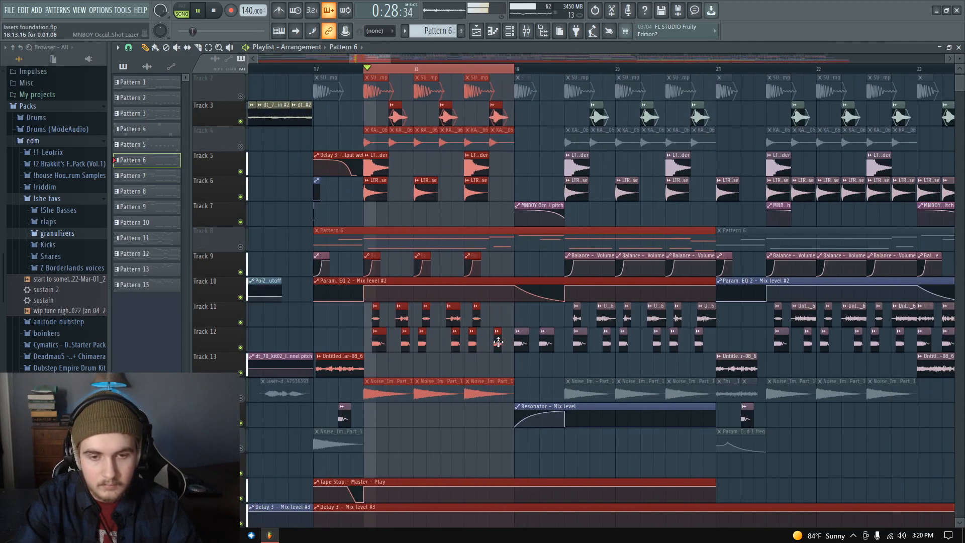
- Play the drop from bar 17 with all tracks and examine its drum, laser and automation clips up to about bar 26
scroll(282, 355, "down", 4)
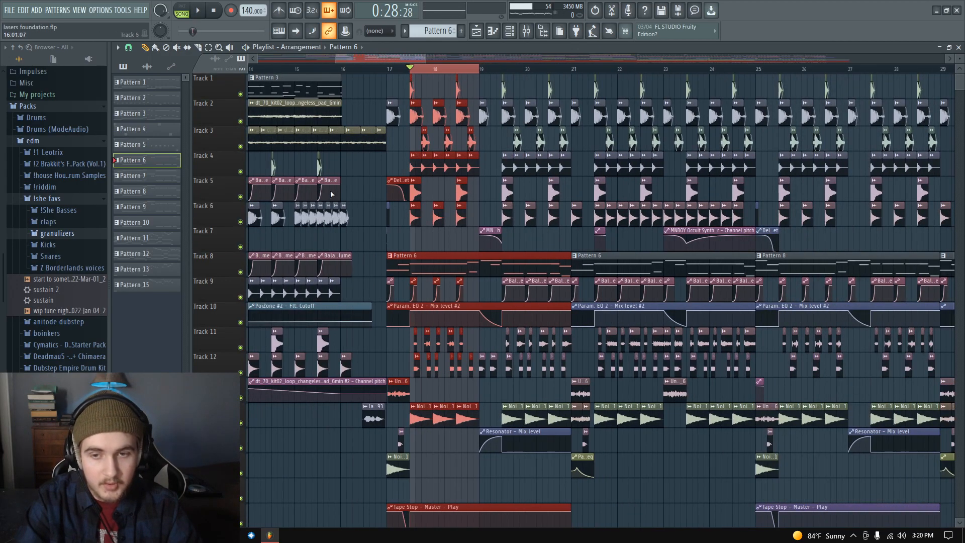
scroll(480, 282, "down", 2)
scroll(340, 247, "up", 4)
scroll(557, 319, "down", 3)
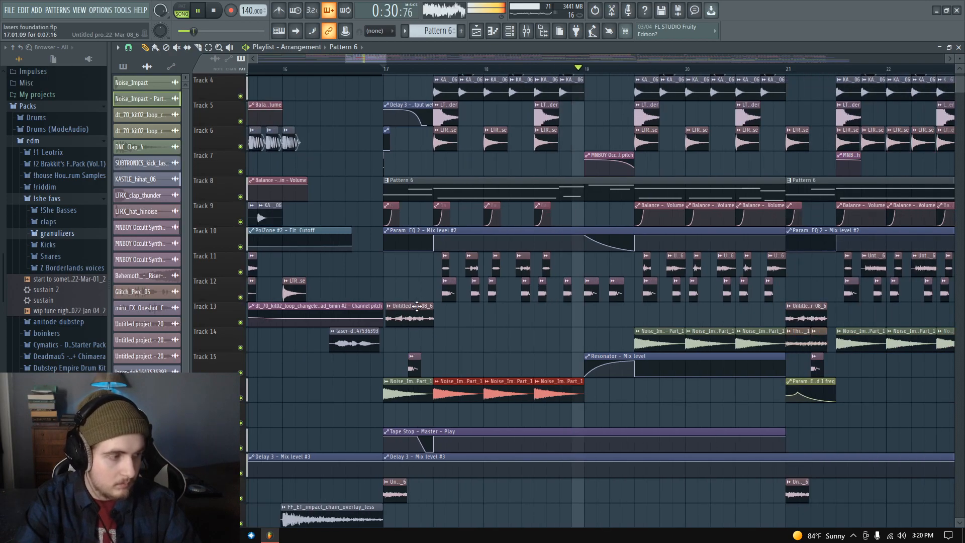
scroll(460, 271, "down", 4)
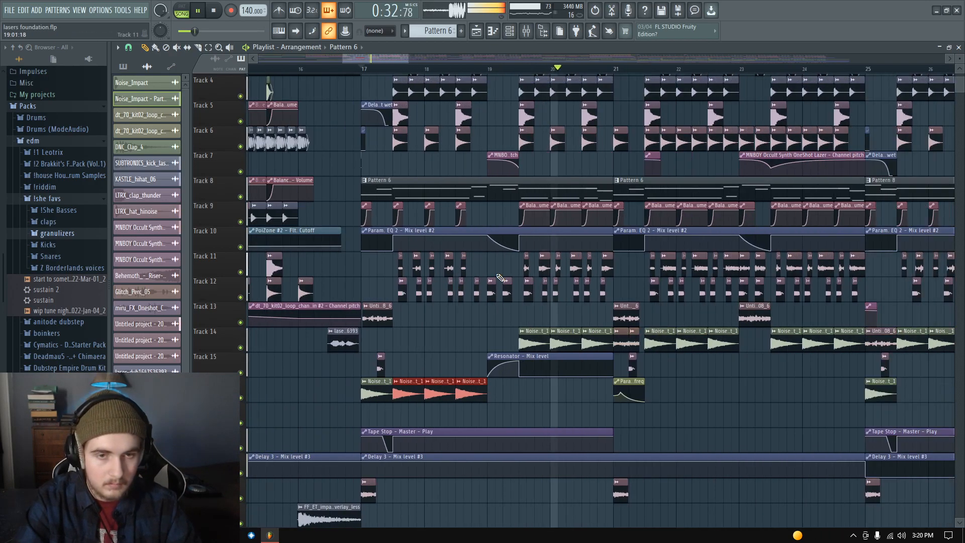
scroll(714, 307, "up", 2)
scroll(542, 285, "down", 3)
scroll(688, 304, "down", 2)
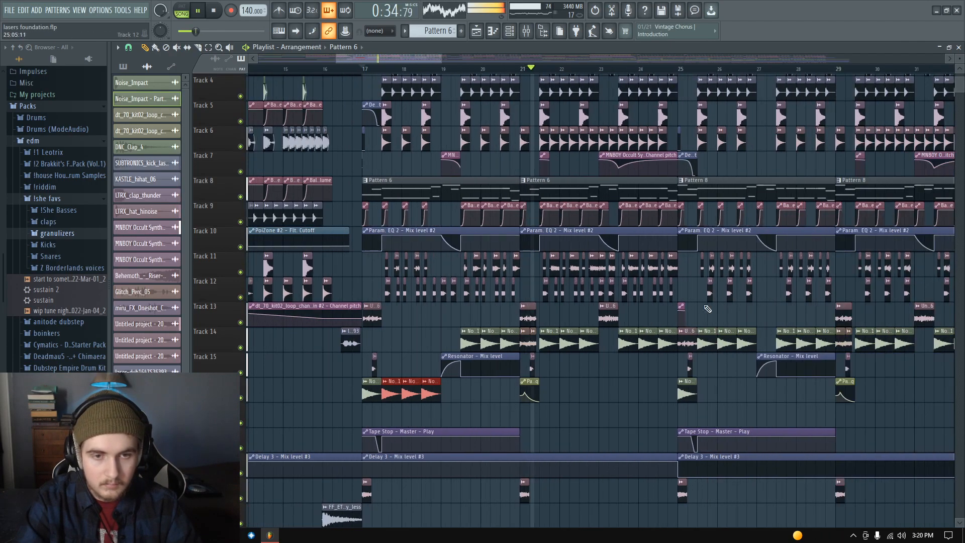
scroll(679, 314, "up", 4)
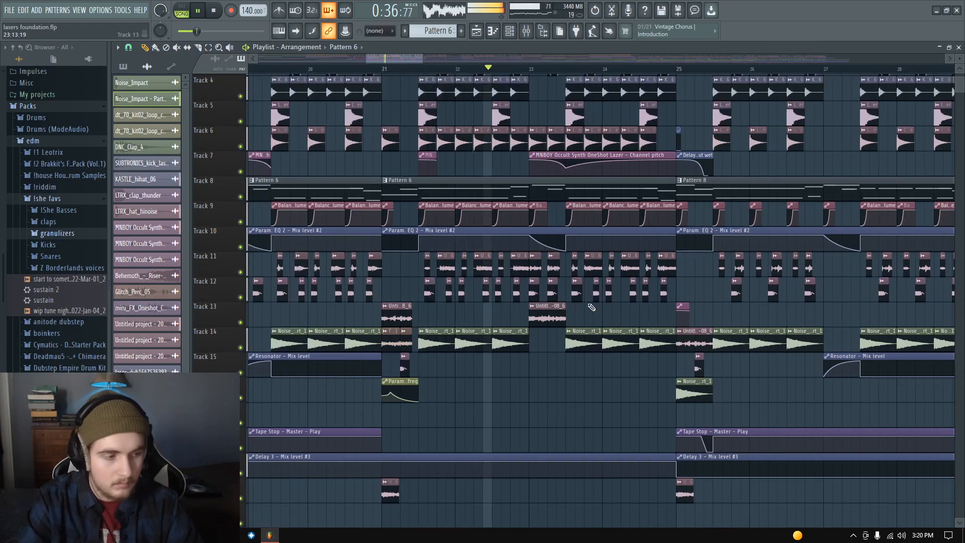
scroll(572, 290, "down", 3)
scroll(648, 290, "up", 2)
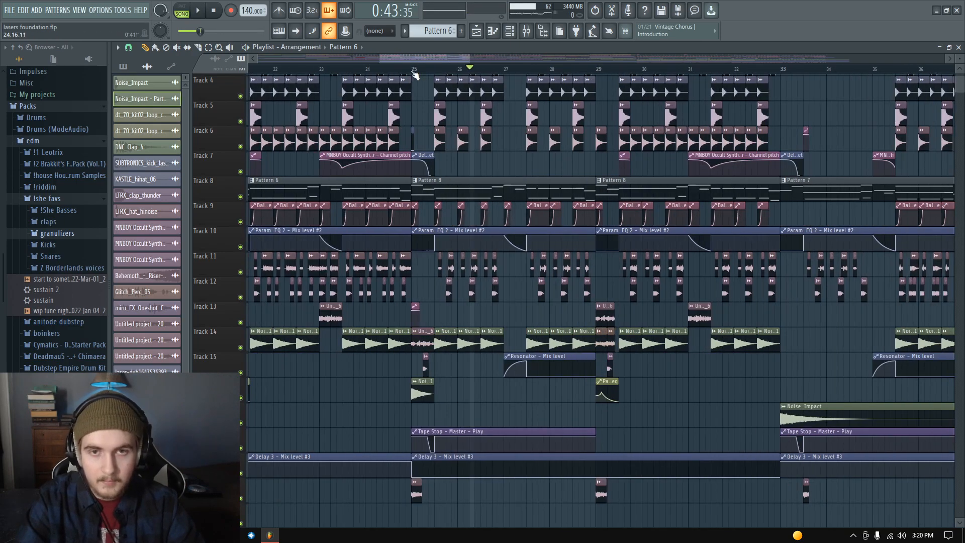
- Select bars 25 to 29 and open the Vital #4 instrument used in Pattern 8
left_click_drag(413, 73, 595, 73)
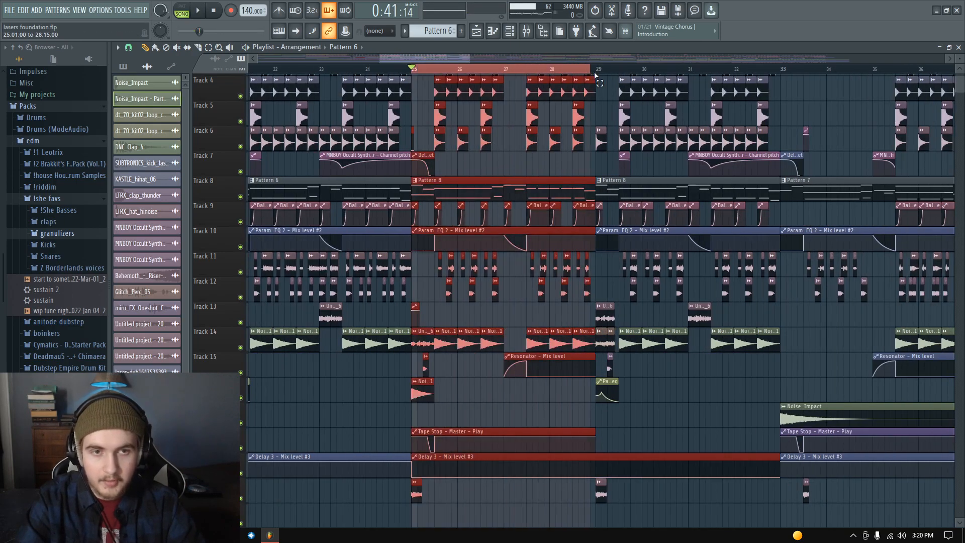
double_click(498, 184)
scroll(538, 60, "up", 2)
left_click(510, 31)
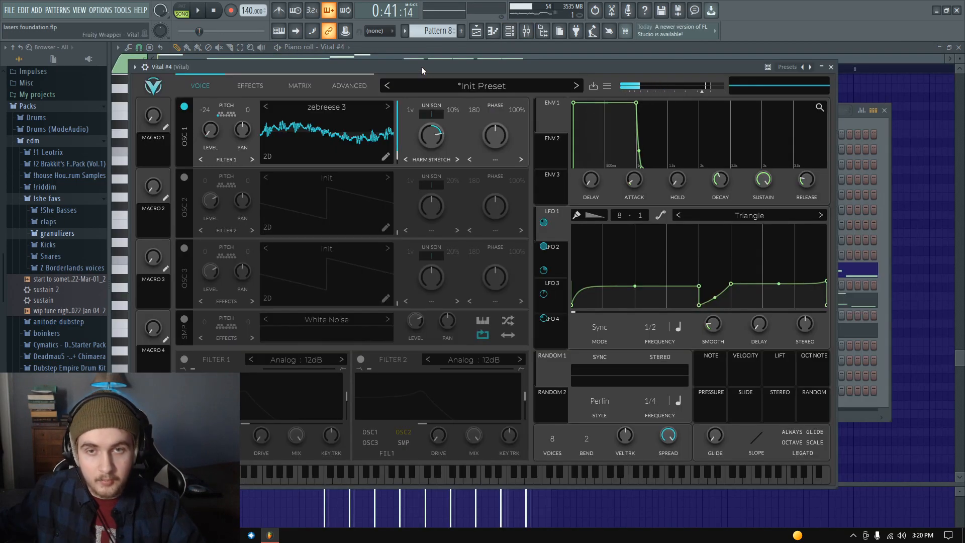
- View LFO 2 and LFO 3 of Vital #4, then play bars 25 to 29 in the playlist
left_click_drag(421, 67, 449, 73)
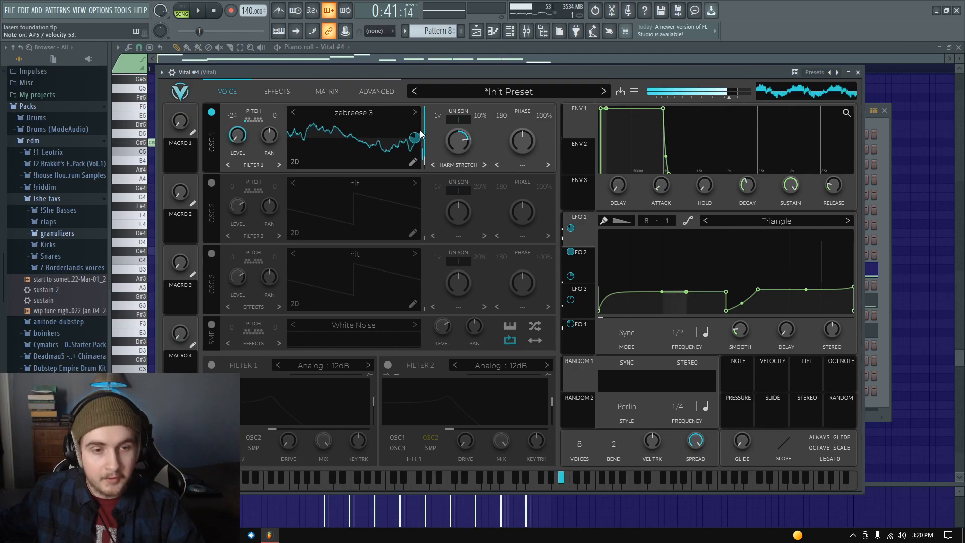
left_click(584, 272)
left_click(583, 301)
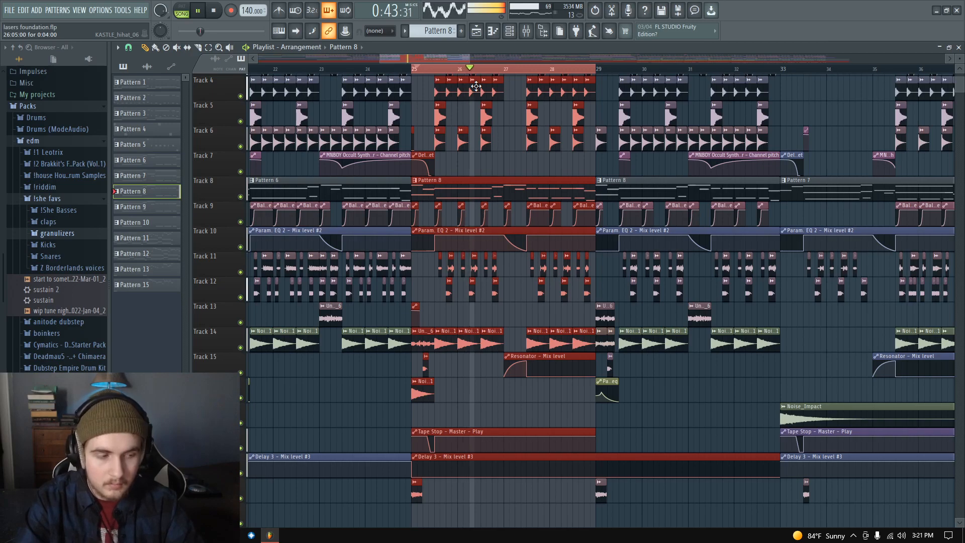
left_click_drag(452, 57, 464, 58)
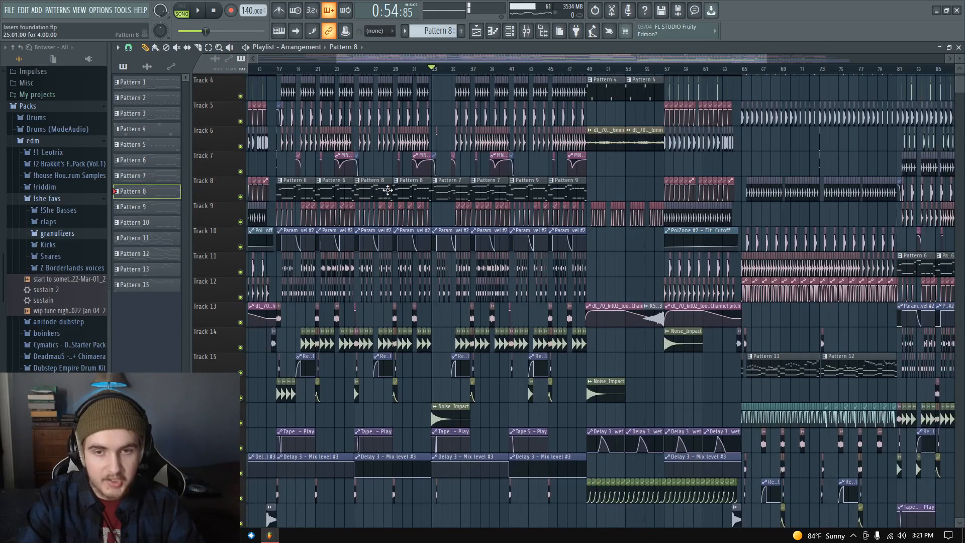
- Select bars 33 to 37 in the playlist, covering the first Pattern 7 clip
scroll(352, 184, "down", 1)
scroll(430, 176, "up", 8)
left_click_drag(395, 71, 511, 81)
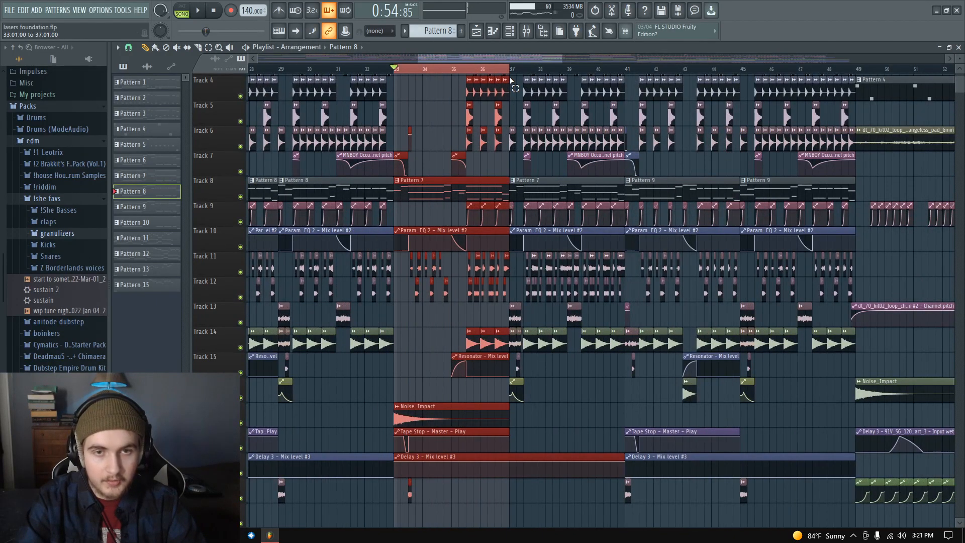
scroll(420, 172, "up", 3)
scroll(436, 137, "up", 2)
scroll(421, 160, "up", 1)
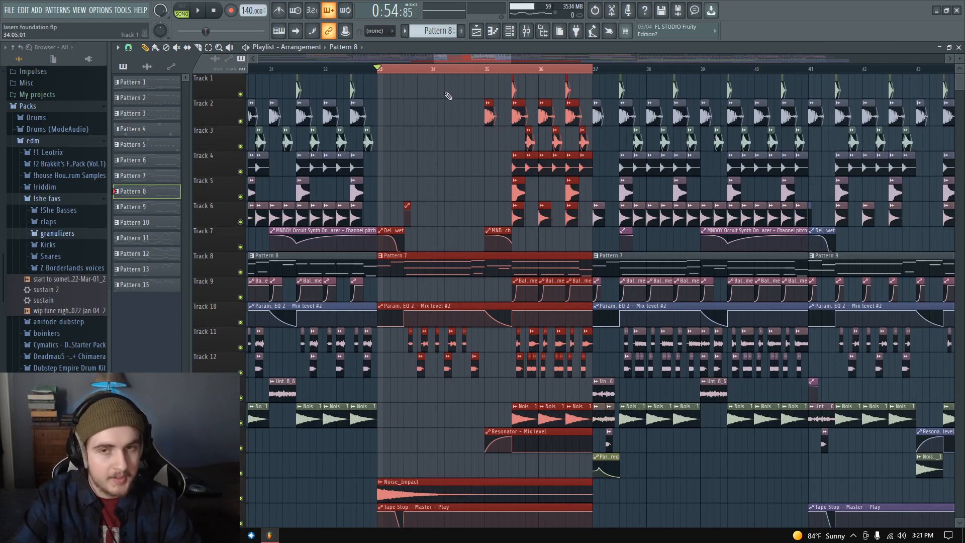
- Show the channels used in Pattern 7 and open the Vital #5 instrument
left_click(510, 31)
left_click(510, 31)
left_click(510, 31)
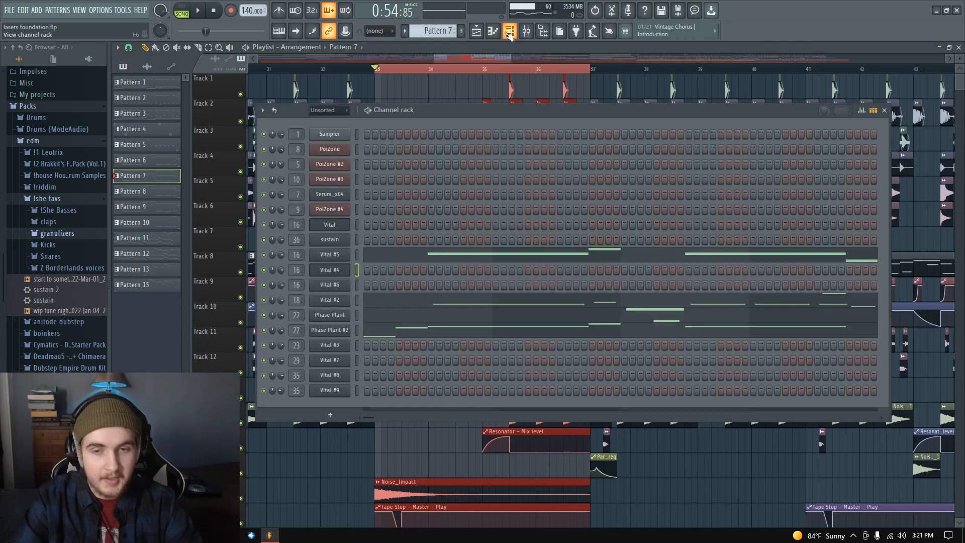
left_click(347, 256)
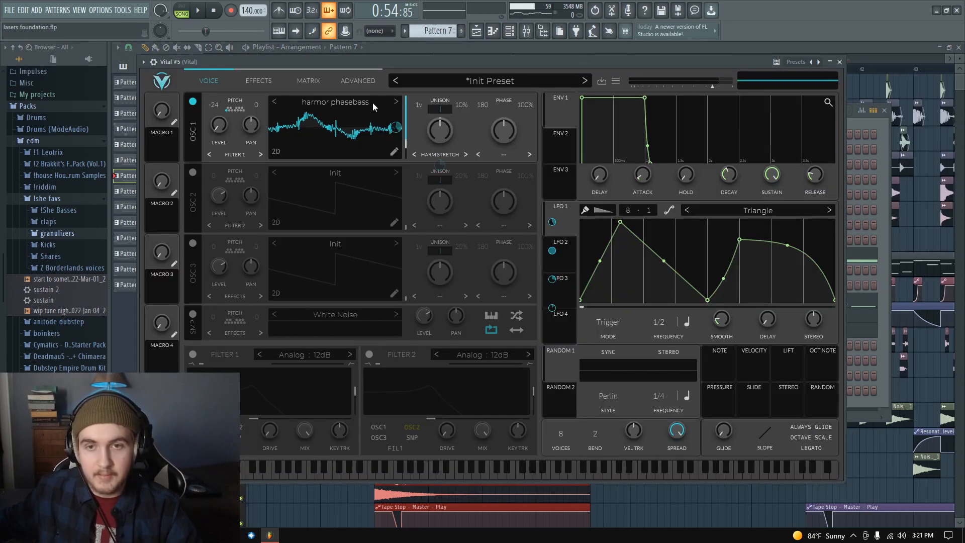
- View LFO 2, LFO 3 and LFO 1 of Vital #5, return to the playlist and play from bar 33
left_click(565, 252)
left_click(563, 273)
left_click(563, 247)
left_click(562, 218)
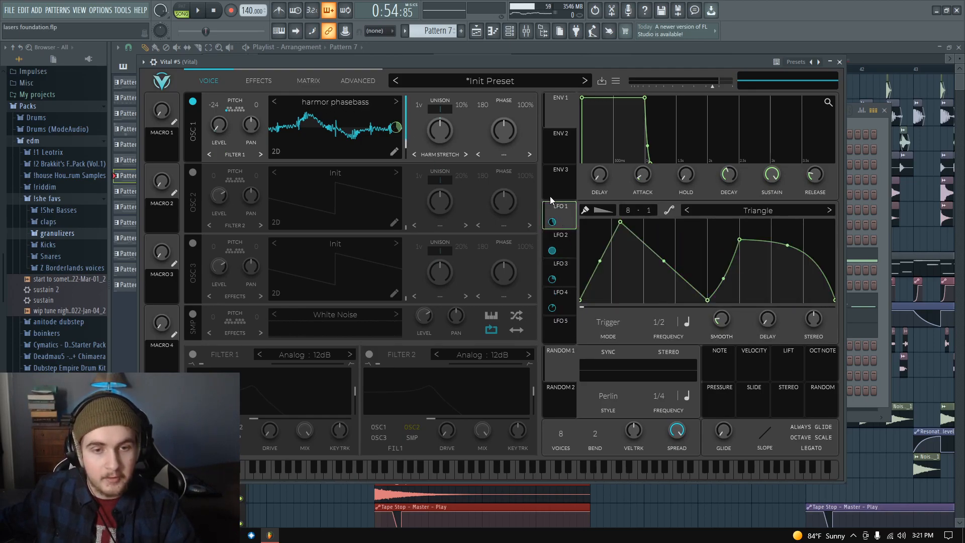
left_click(478, 31)
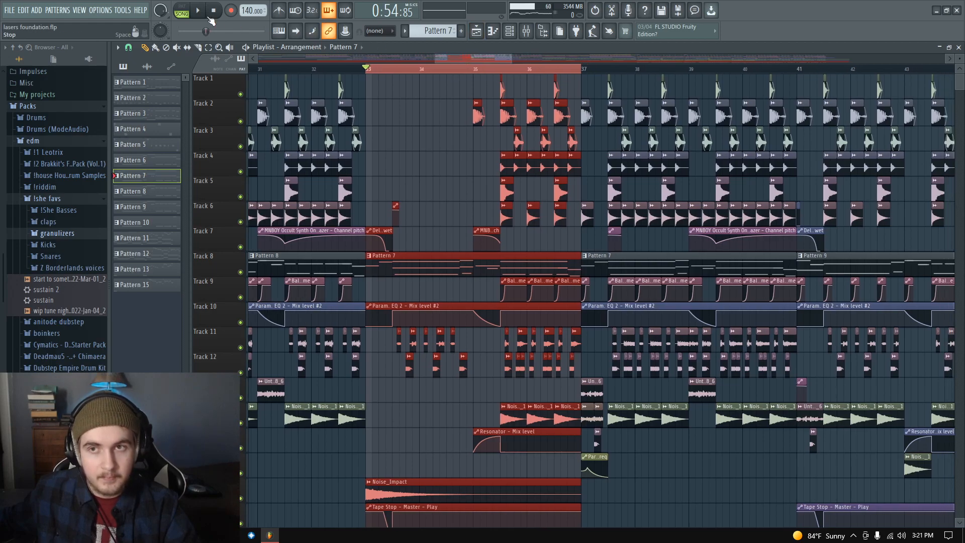
left_click(200, 13)
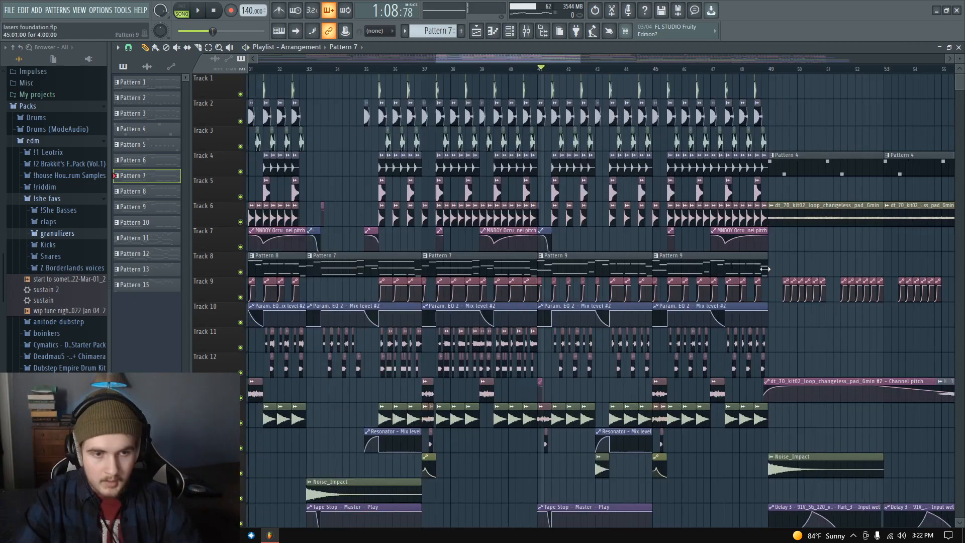
- Select bars 41 to 49 in the playlist, covering both Pattern 9 clips
scroll(765, 269, "down", 2)
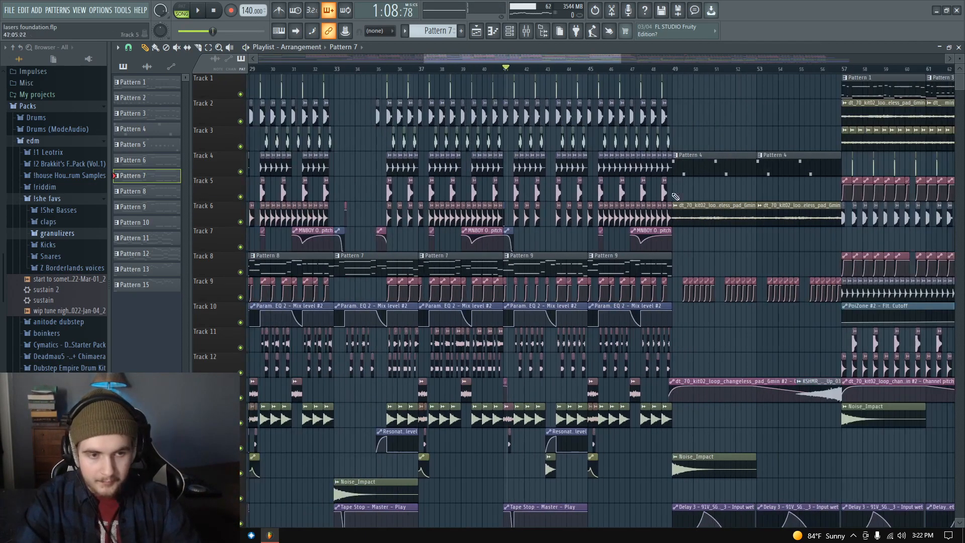
scroll(697, 227, "up", 2)
left_click_drag(439, 72, 666, 64)
- Check the channel rack for the Pattern 9 synths and play bars 41 to 49
left_click(512, 31)
left_click(512, 32)
left_click(512, 32)
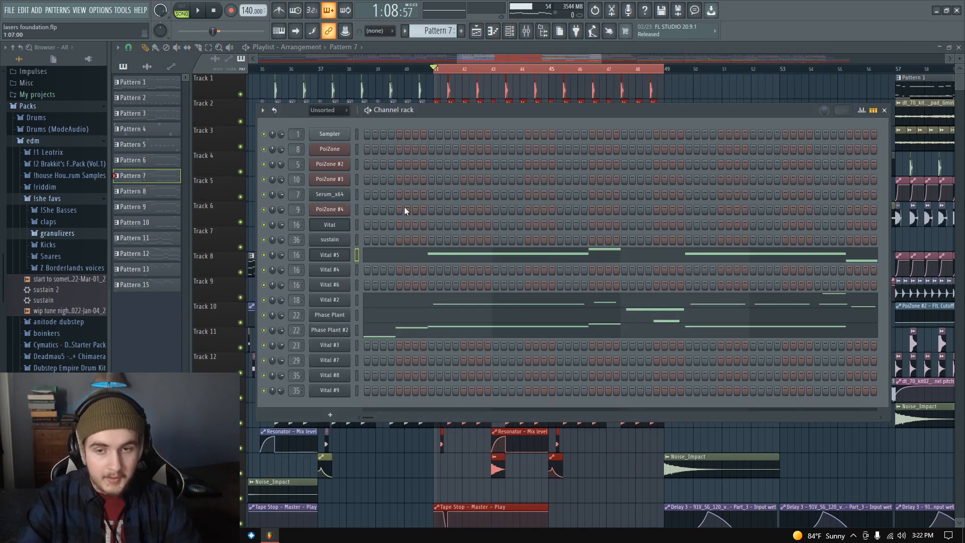
left_click(512, 31)
left_click(511, 31)
scroll(445, 31, "down", 2)
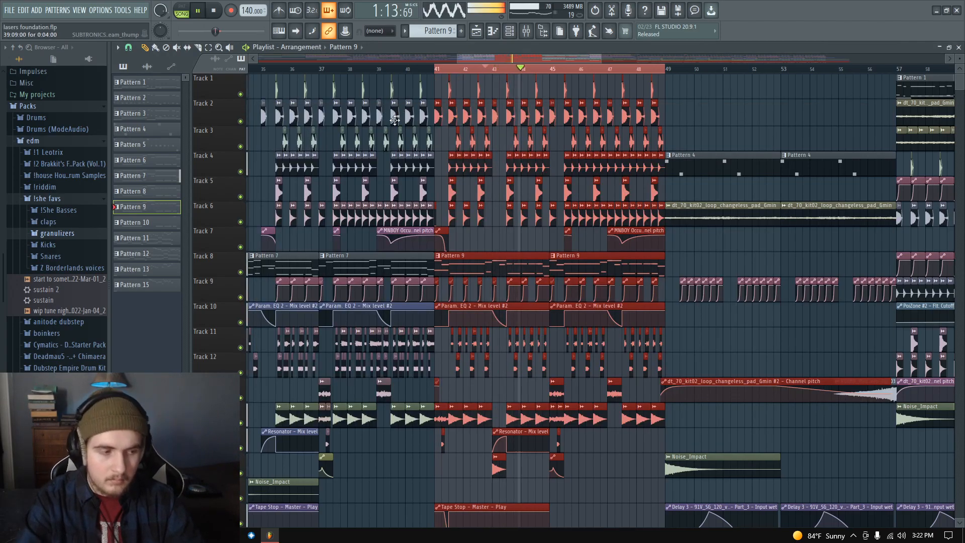
- Move the playhead to bar 49, inspect the 91V_SG_120_vocal_hook_changes_stack_dry_F#m - Part_3 sample on Track 27 and close it
scroll(397, 121, "down", 2)
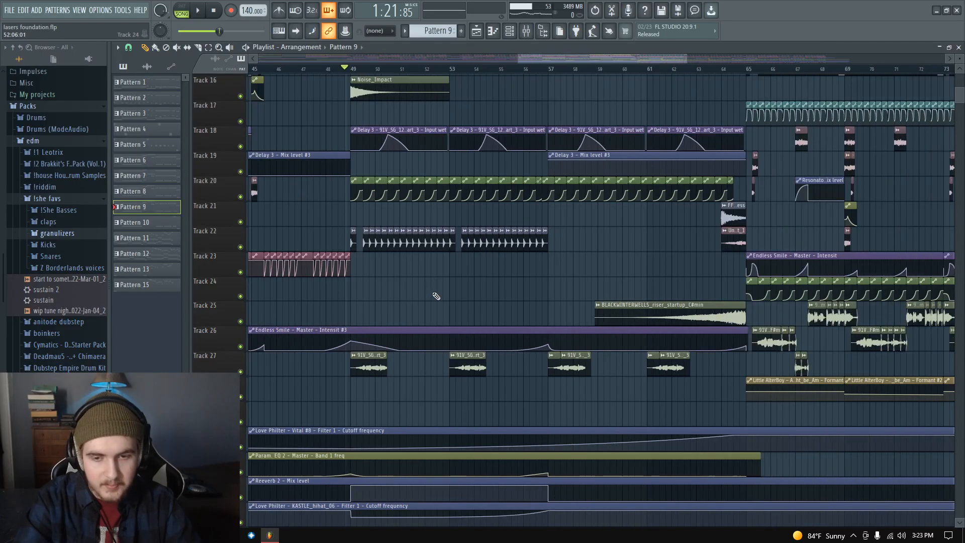
left_click(302, 71)
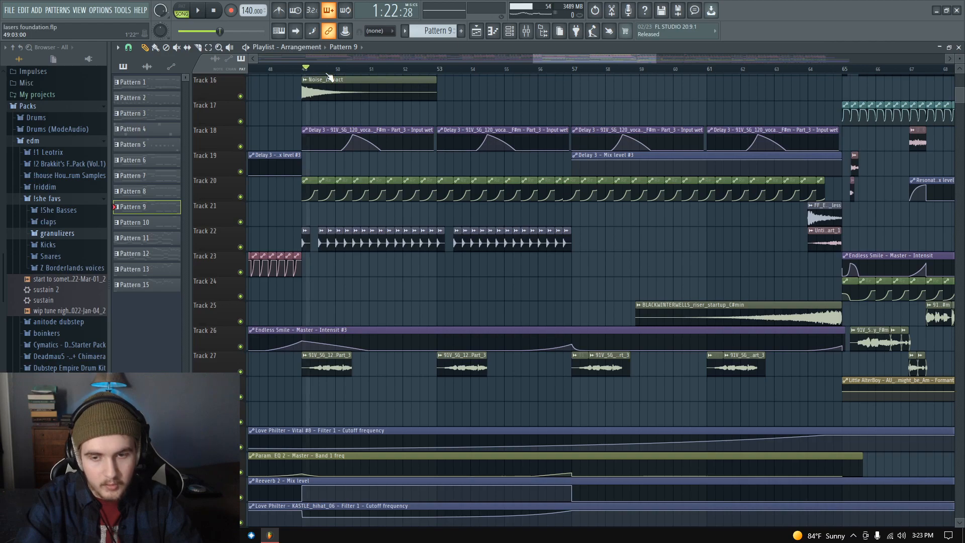
double_click(341, 365)
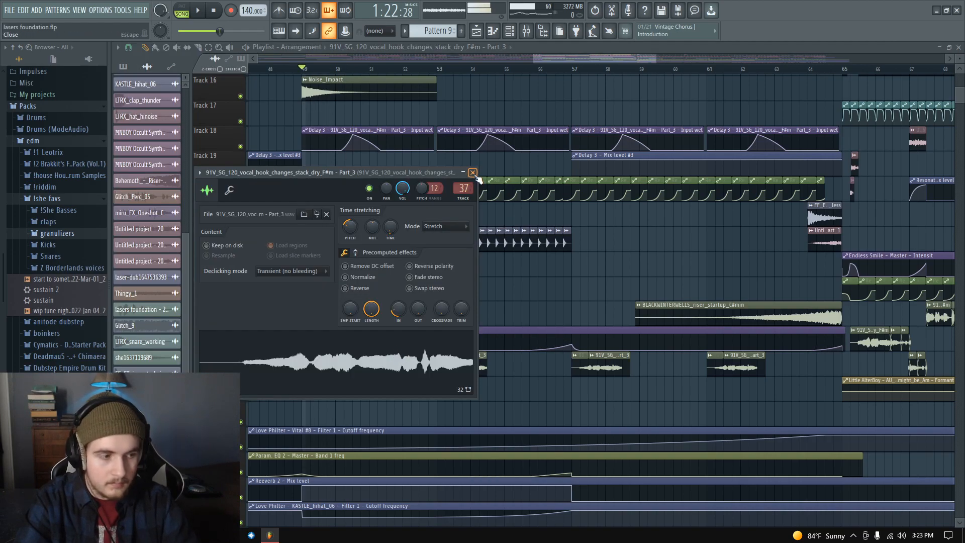
left_click(473, 173)
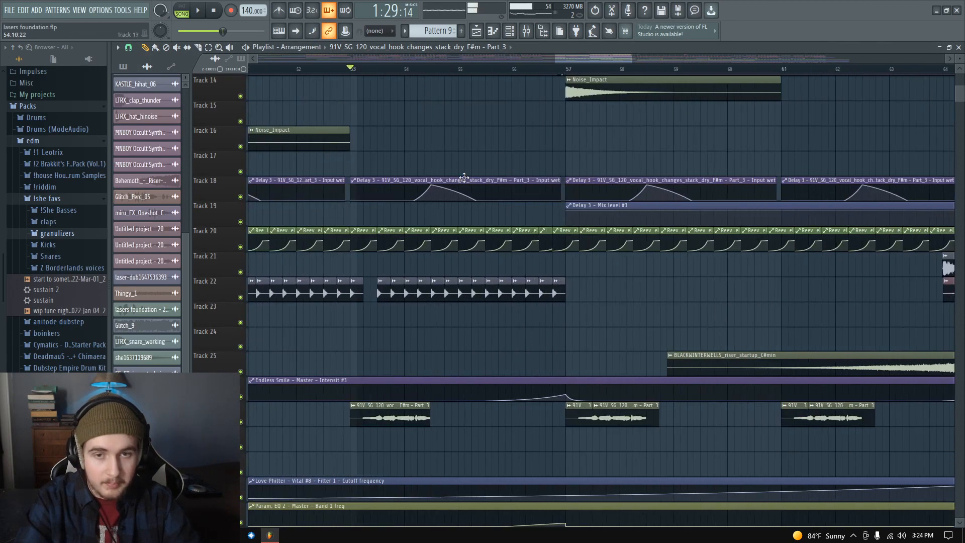
- Play on from bar 53 and examine the sweep, riser, vocal and automation clips leading towards bar 65
scroll(424, 181, "up", 5)
scroll(500, 190, "down", 2, "ctrl")
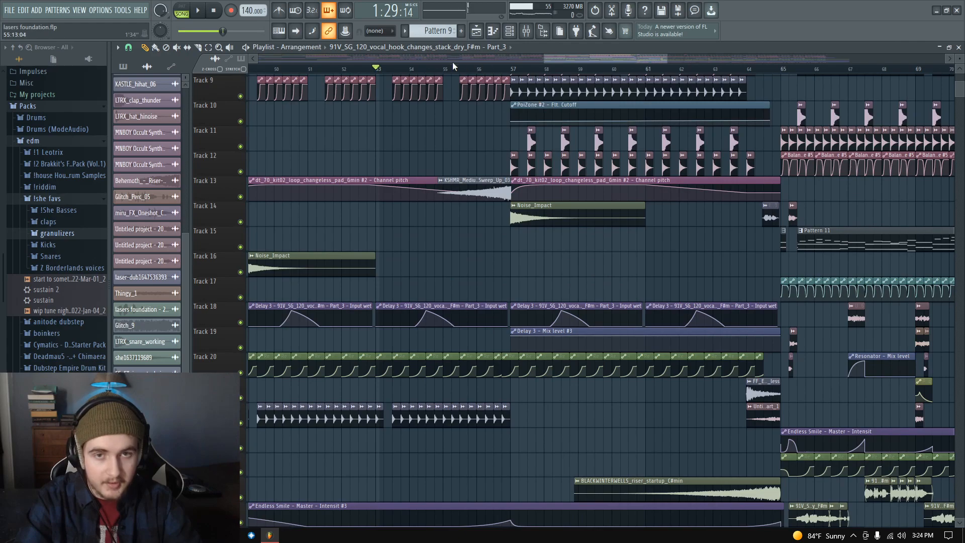
key("space")
scroll(513, 149, "down", 3)
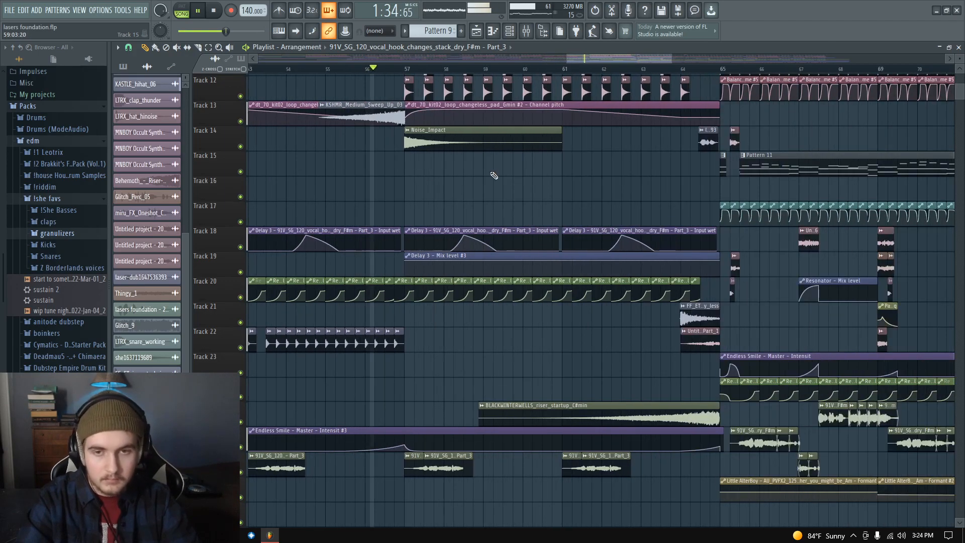
scroll(400, 176, "up", 5)
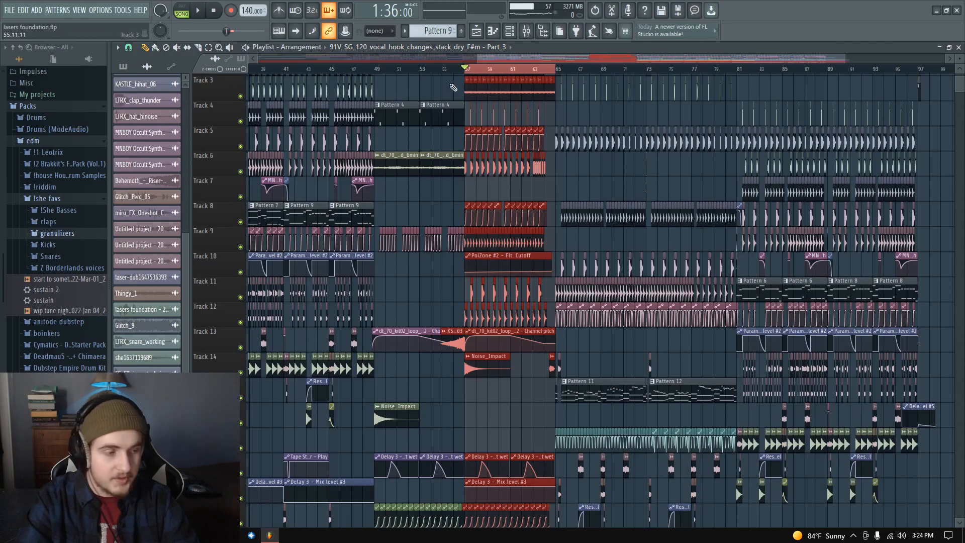
- Examine the drop's sample, pattern and automation clips on the lower tracks from bar 65
scroll(534, 131, "down", 4)
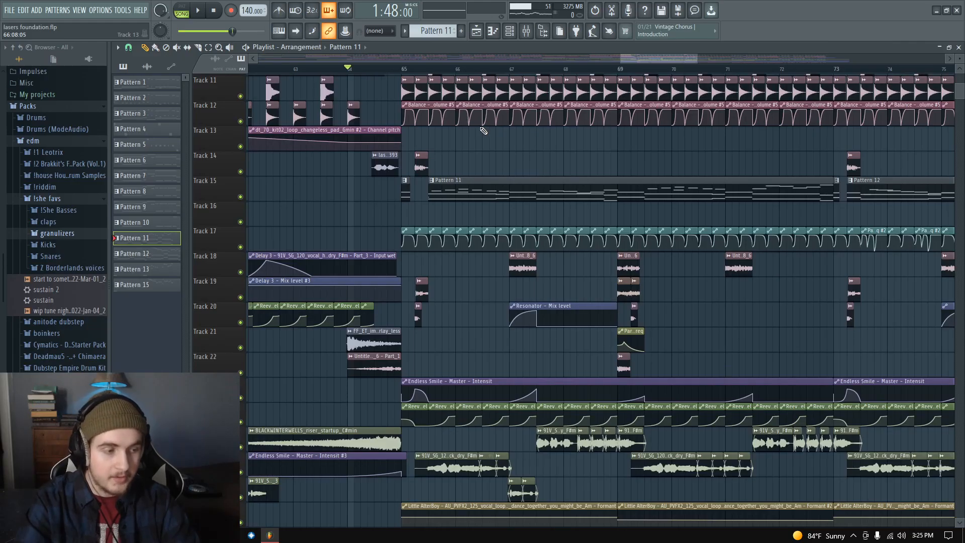
scroll(456, 134, "up", 2)
scroll(448, 132, "down", 5)
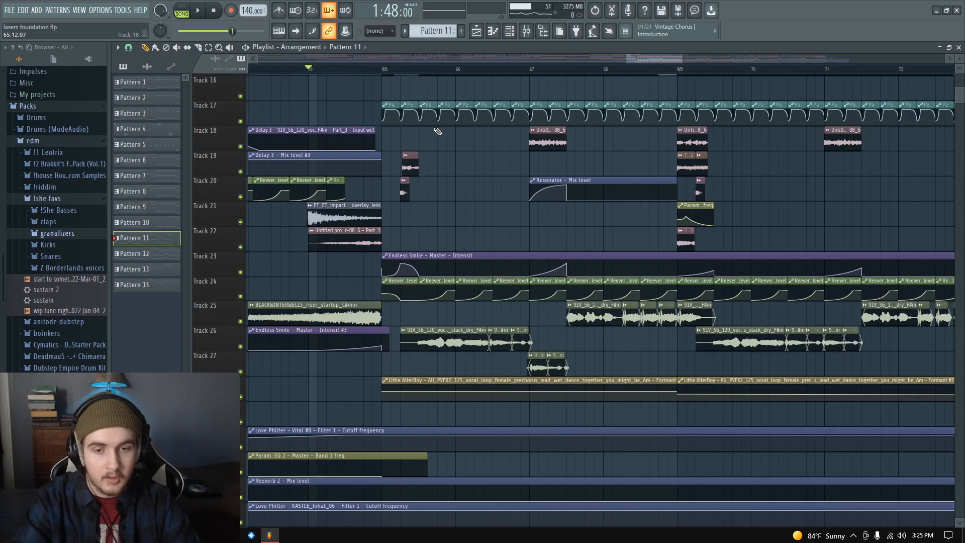
scroll(438, 132, "down", 2)
scroll(422, 166, "up", 1)
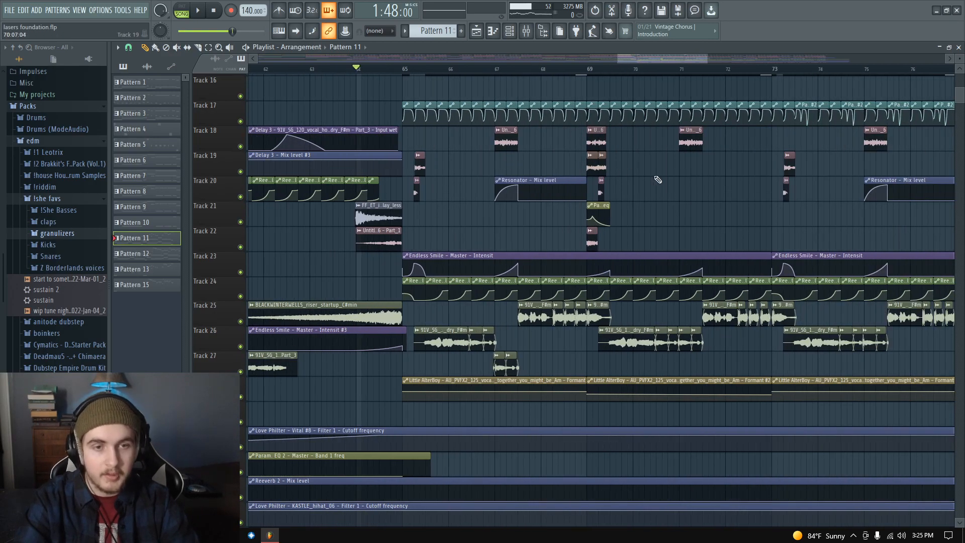
- Bring up the channel rack for Pattern 11 and inspect the Vital #8 melody in the piano roll
left_click(510, 31)
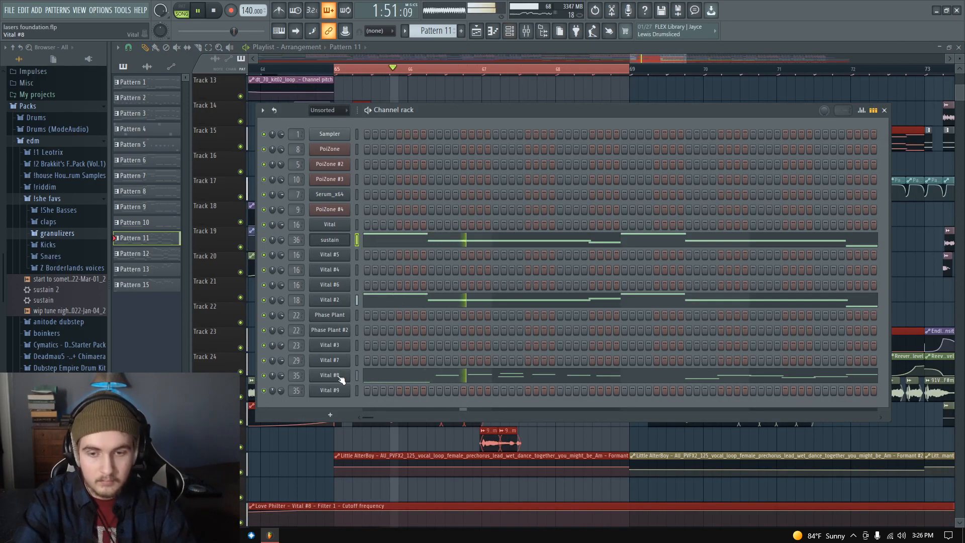
right_click(338, 377)
left_click(364, 375)
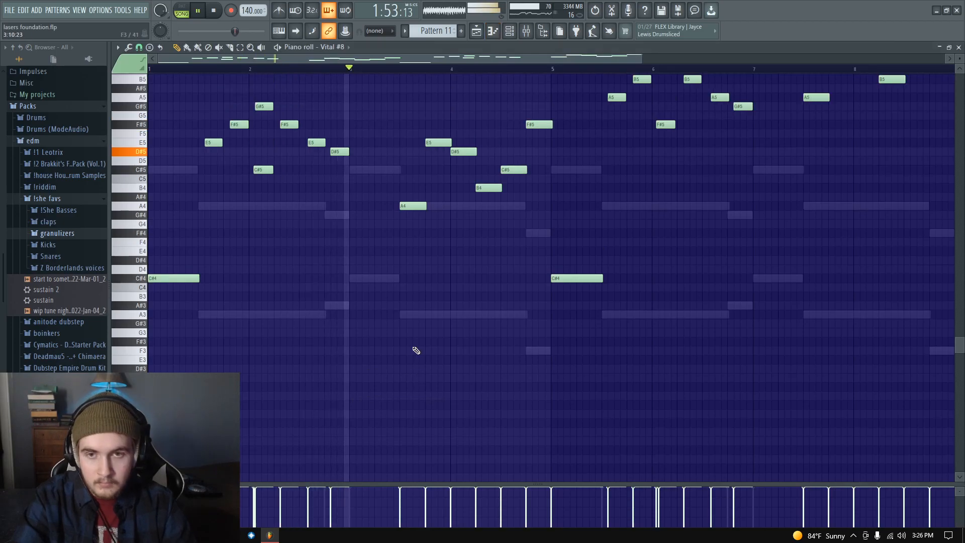
scroll(392, 337, "down", 3)
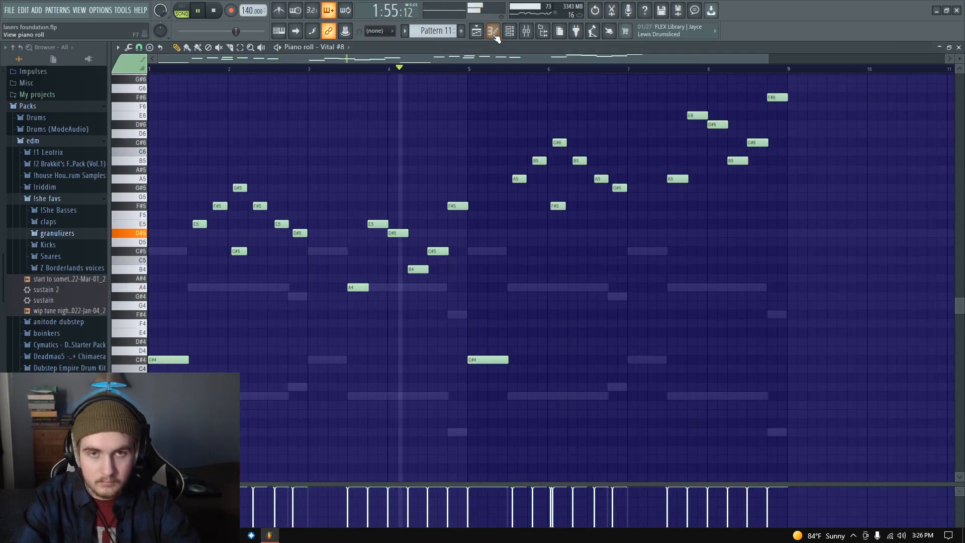
- Stop playback and inspect the Vital #8 synth's effects and the Transient Shaper on its mixer insert
key("space")
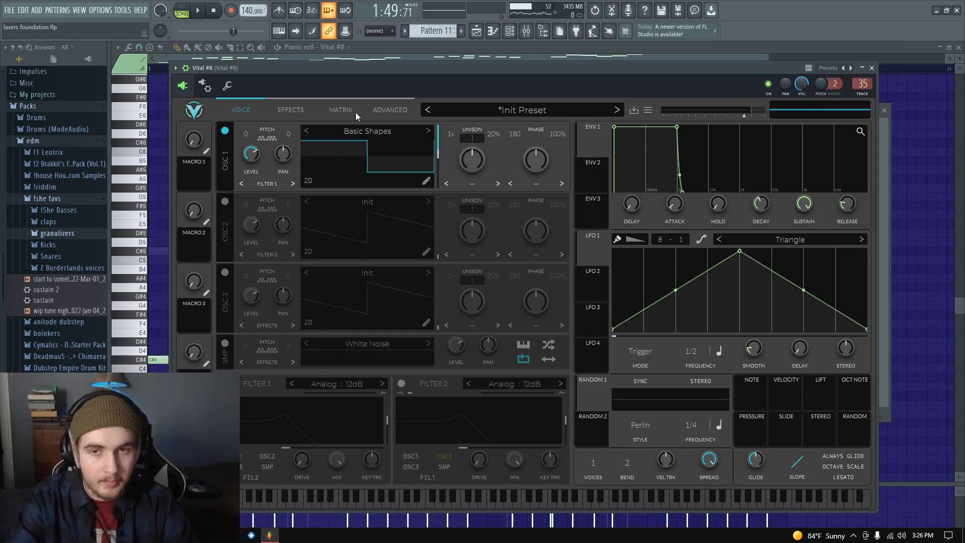
left_click(295, 110)
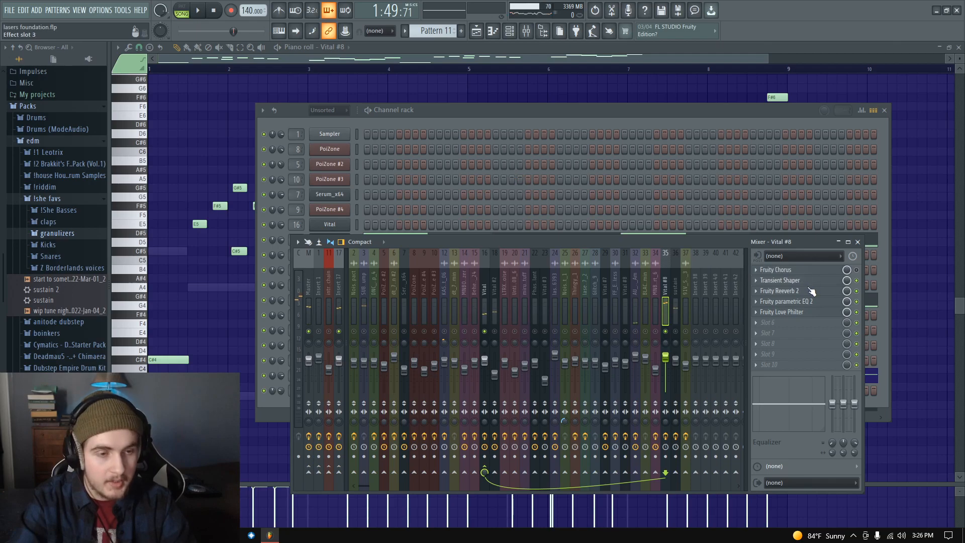
left_click(816, 283)
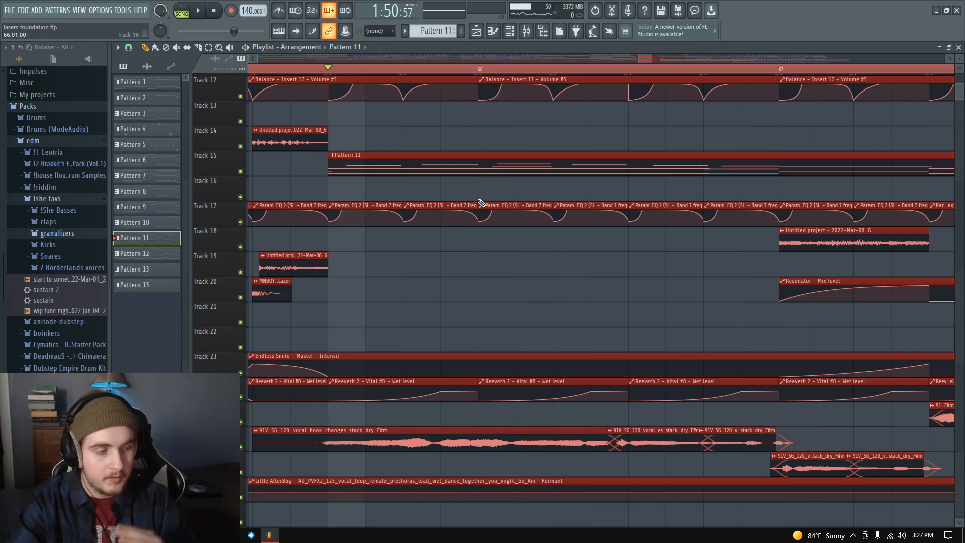
- Play the selected bars 65 to 69 to hear Pattern 11 with its EQ automation, and stop
key("space")
scroll(370, 217, "down", 3)
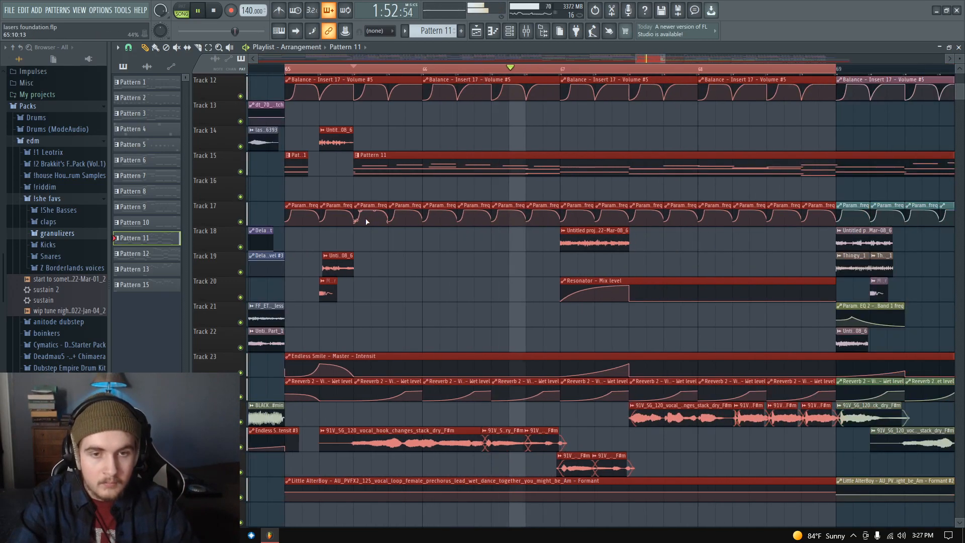
key("space")
- Inspect the Vocodex settings on the Vital insert (16) in the mixer and close the plugin
key("F9")
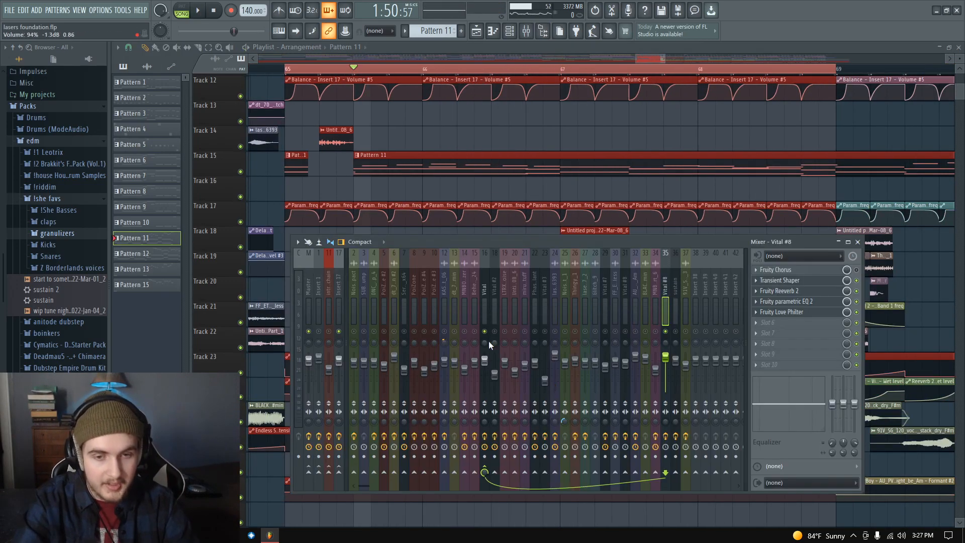
left_click(487, 304)
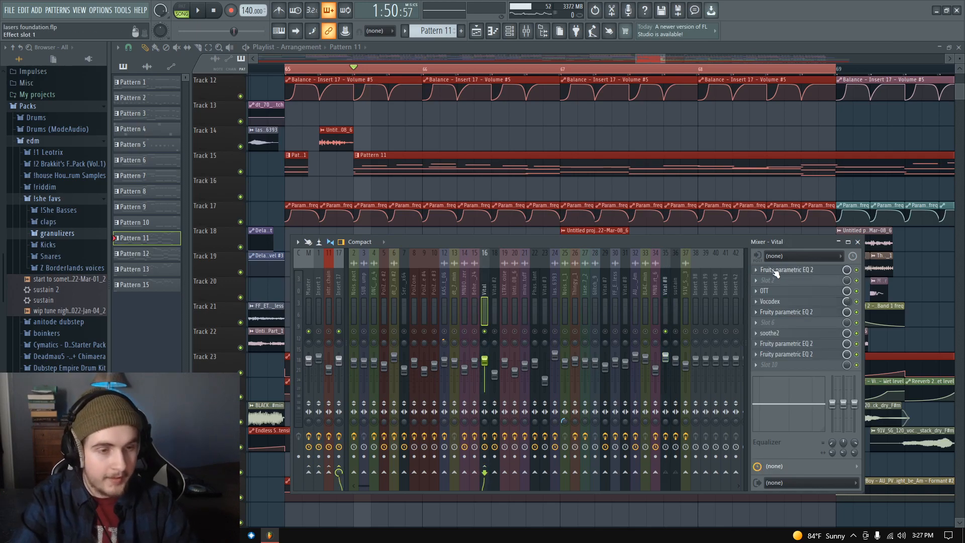
left_click(780, 302)
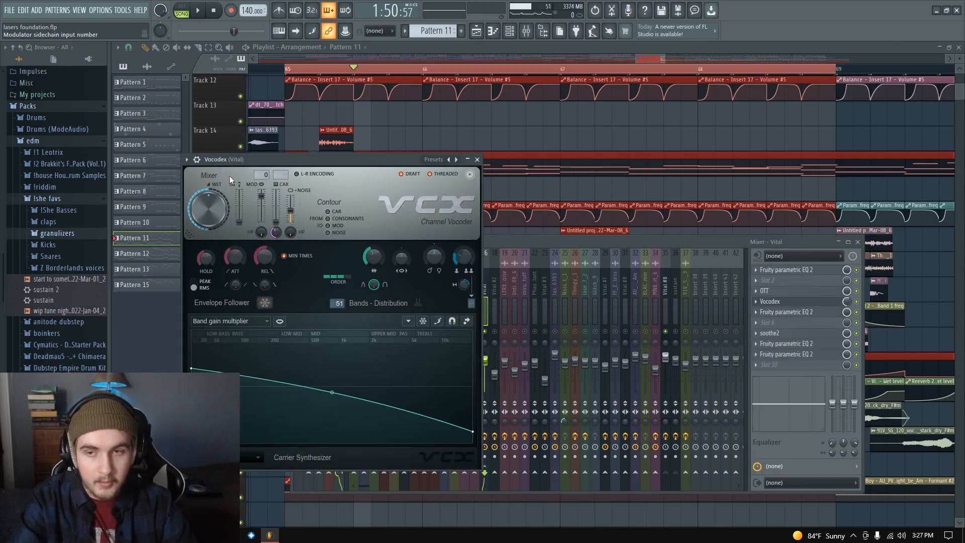
left_click(477, 159)
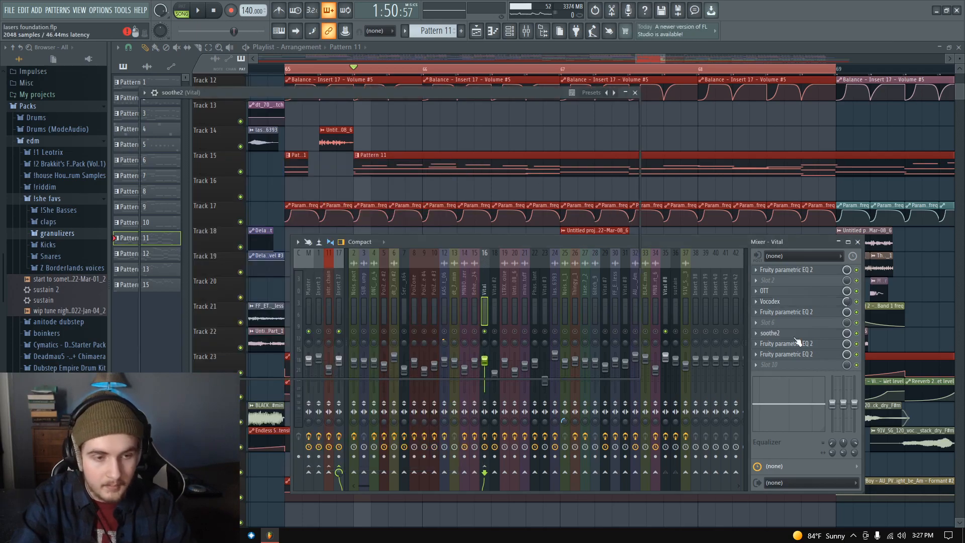
- Check soothe2 and the last two Fruity parametric EQ 2 effects on the Vital insert, and select Insert 17
left_click(770, 333)
left_click(635, 92)
left_click(786, 343)
left_click(787, 354)
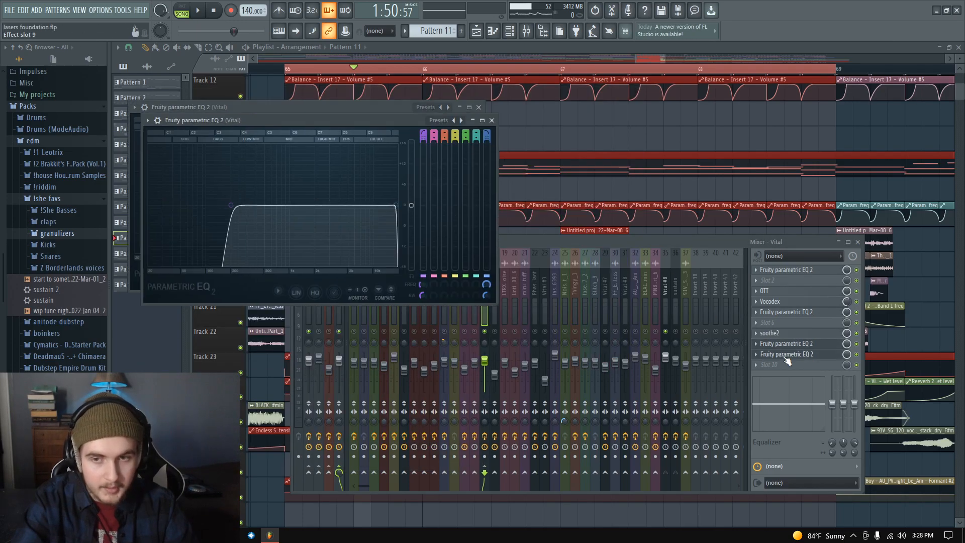
left_click(788, 348)
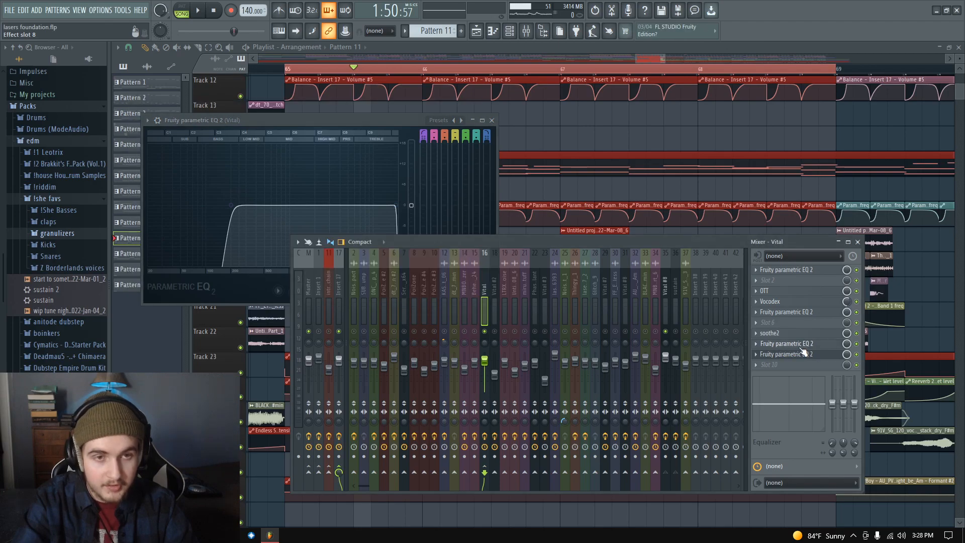
left_click(799, 353)
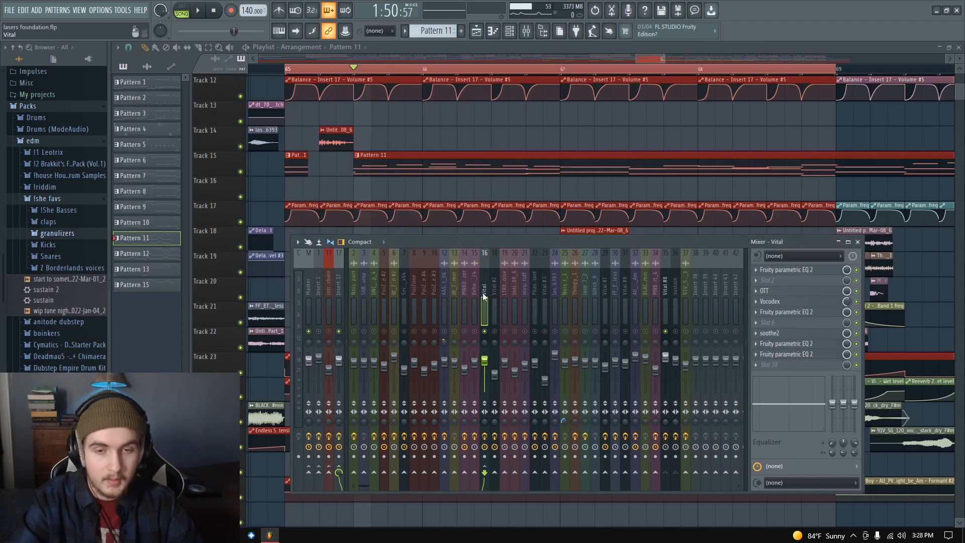
left_click(341, 315)
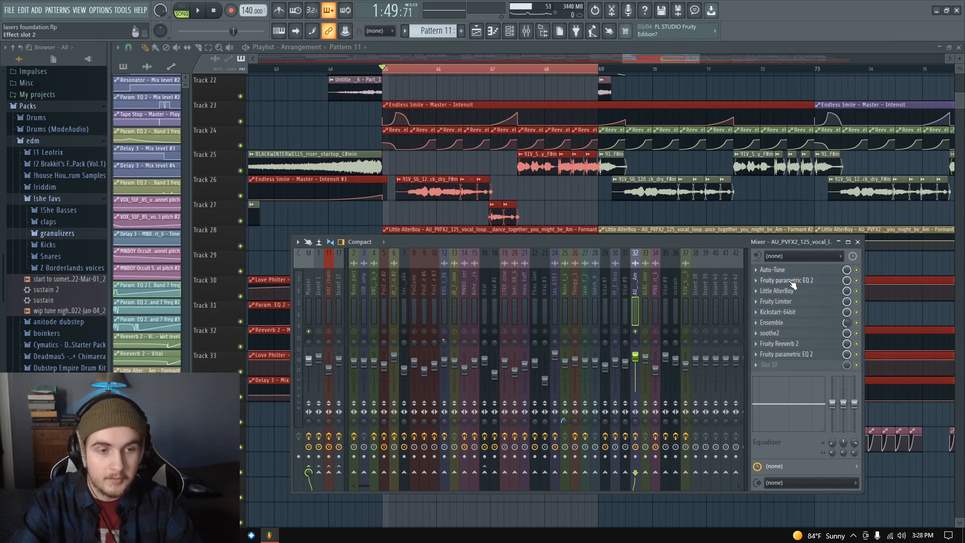
- Inspect the AU_PVFX2_125 vocal loop insert's effects, including parametric EQ, Little AlterBoy, Ensemble, soothe2 and Fruity Reeverb 2
left_click(791, 281)
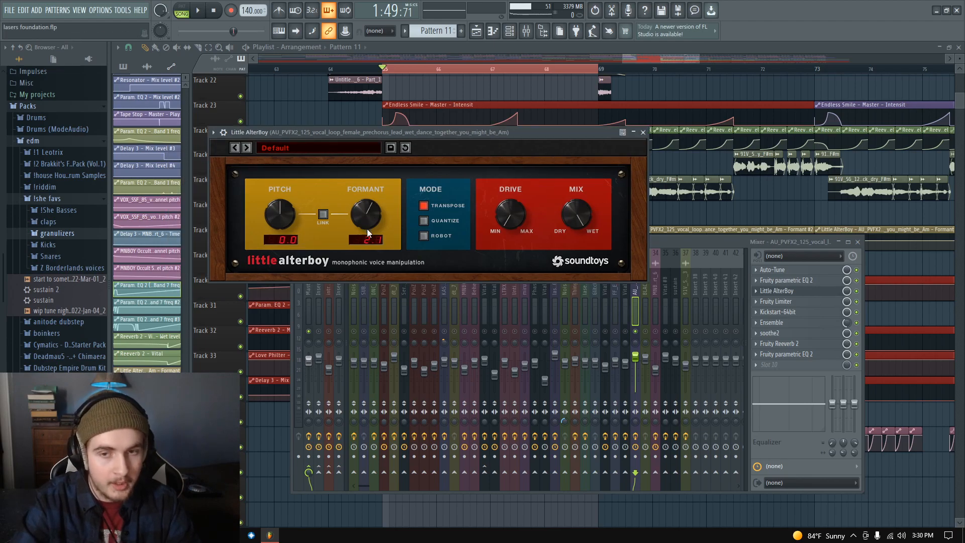
left_click(769, 323)
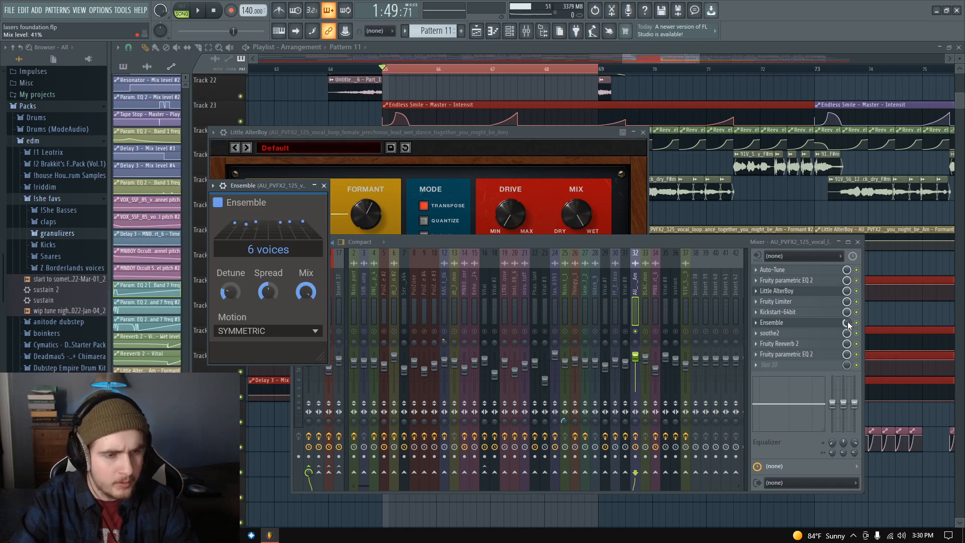
left_click(793, 334)
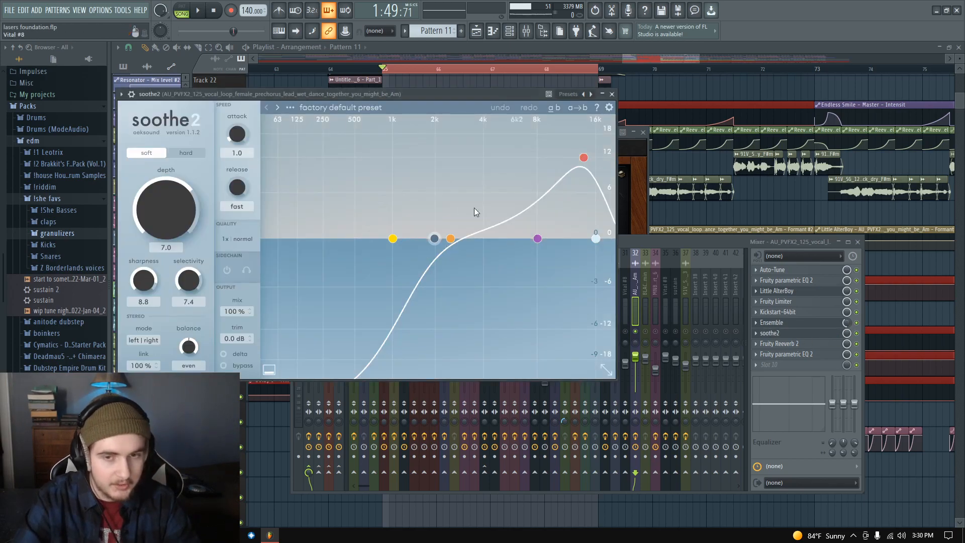
left_click(793, 344)
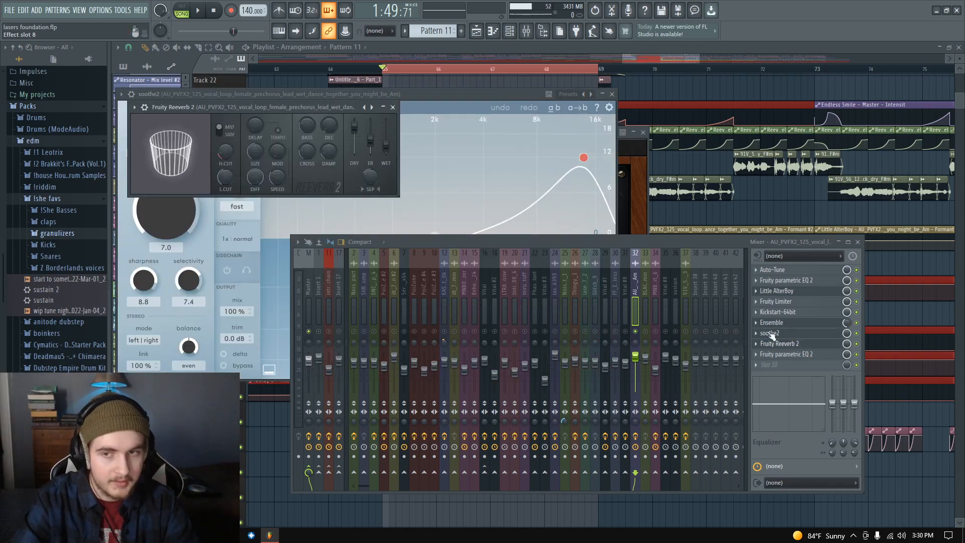
left_click(779, 356)
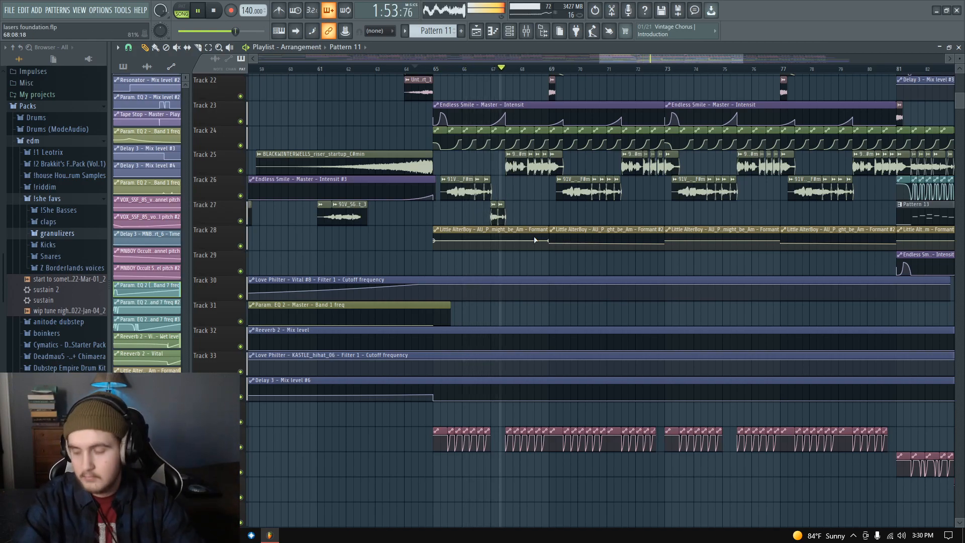
- Examine the vocal, pattern and automation clips from bar 65 through the section after bar 81 during playback
scroll(477, 271, "down", 1)
scroll(476, 271, "down", 2)
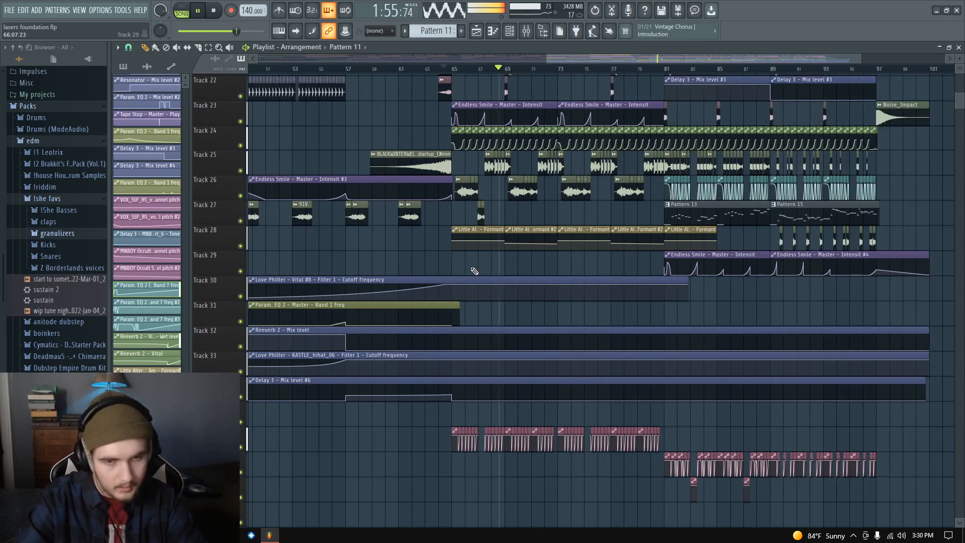
scroll(708, 302, "up", 1)
scroll(592, 276, "up", 6)
scroll(548, 266, "up", 1)
scroll(546, 265, "up", 2)
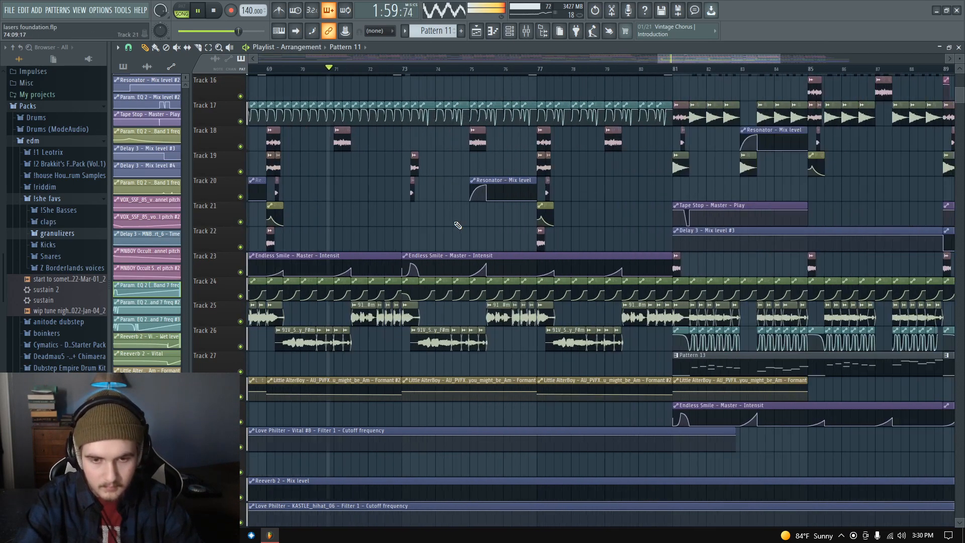
scroll(465, 223, "right", 4)
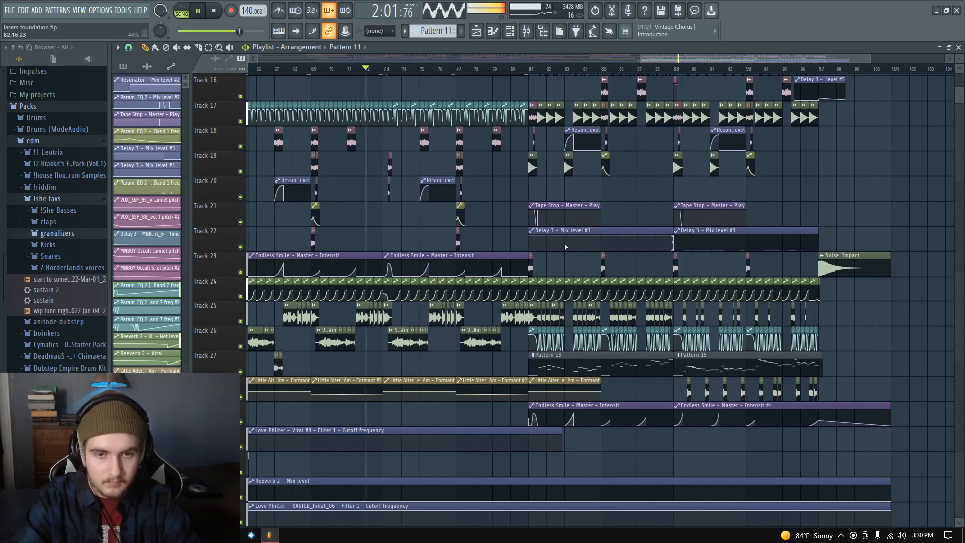
scroll(522, 244, "down", 6)
scroll(522, 243, "up", 3)
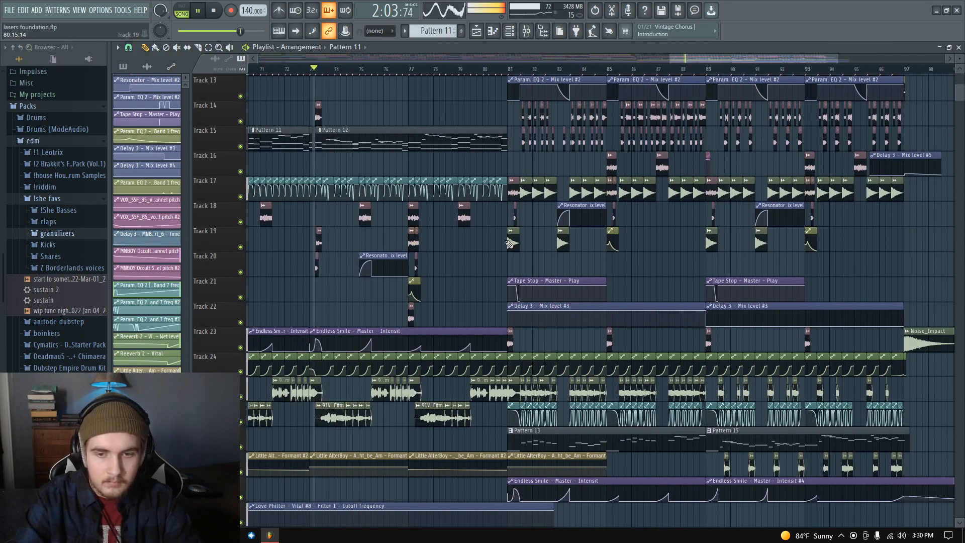
- Stop playback and move the playhead to bar 81
left_click(213, 10)
scroll(556, 144, "up", 3)
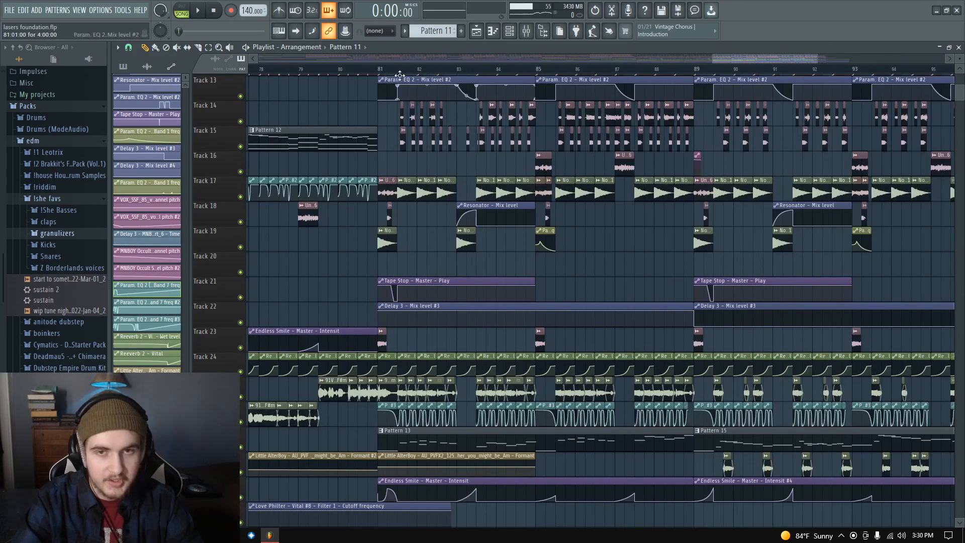
left_click(376, 73)
- Review the drum, bass, pattern and sample clips of the section from bar 81 to bar 97
scroll(553, 201, "down", 4)
scroll(708, 199, "up", 8)
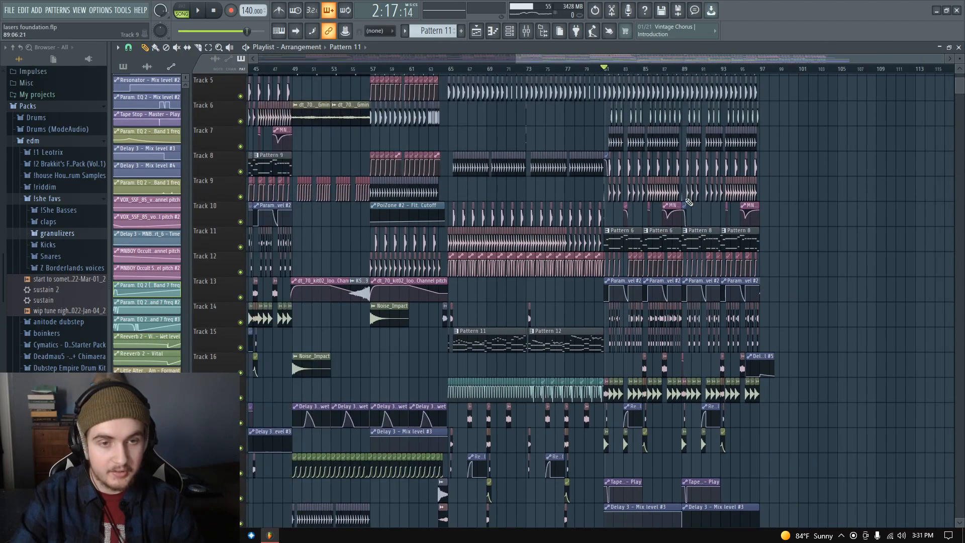
scroll(768, 235, "up", 4)
scroll(703, 230, "down", 6)
scroll(628, 305, "down", 1)
scroll(671, 305, "up", 3)
scroll(623, 222, "down", 2)
scroll(592, 167, "up", 2)
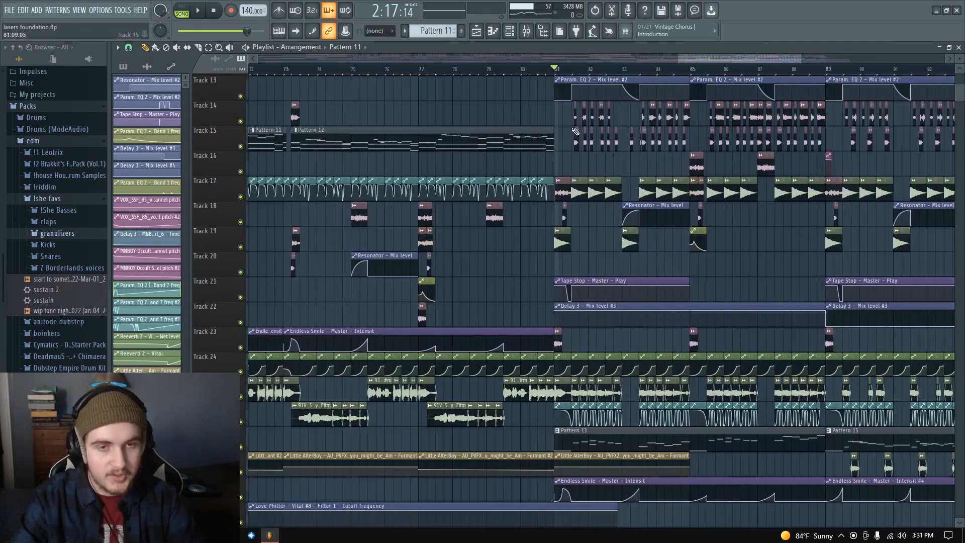
- Examine the Pattern 13 and 15 clips, chopped vocals and Vital Band 7 EQ automation from bar 81
scroll(568, 131, "down", 4)
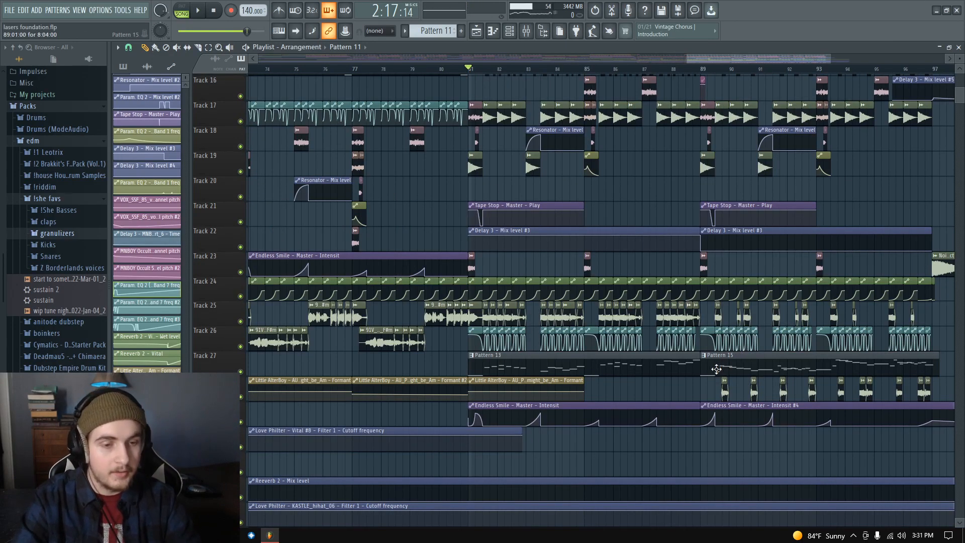
scroll(553, 331, "up", 5)
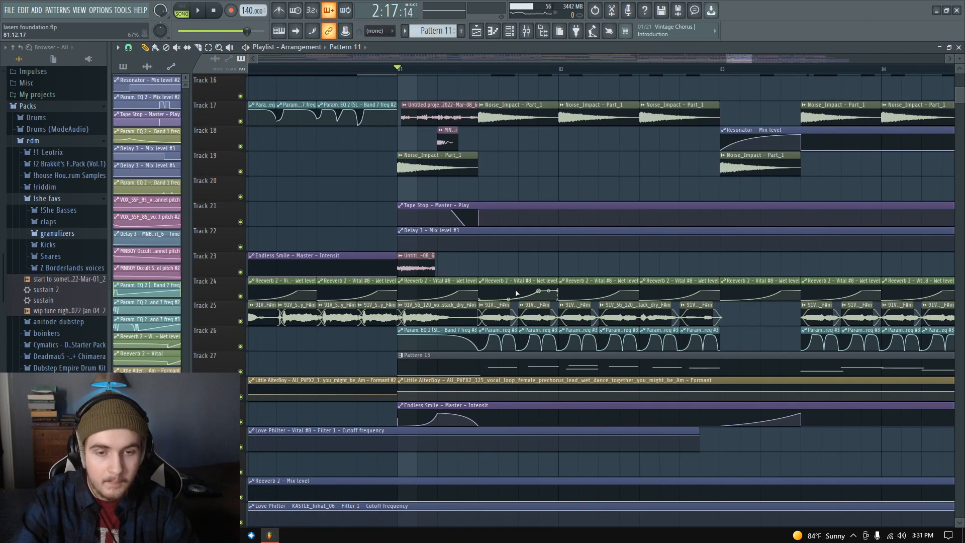
scroll(505, 342, "up", 2)
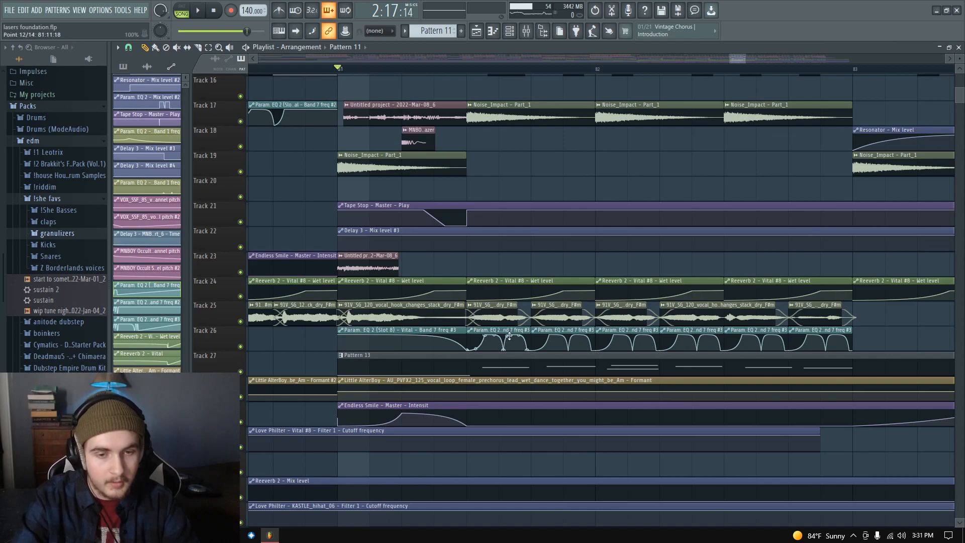
scroll(314, 68, "down", 6)
- Play the section from bar 81 and follow its clips towards bar 97
key("space")
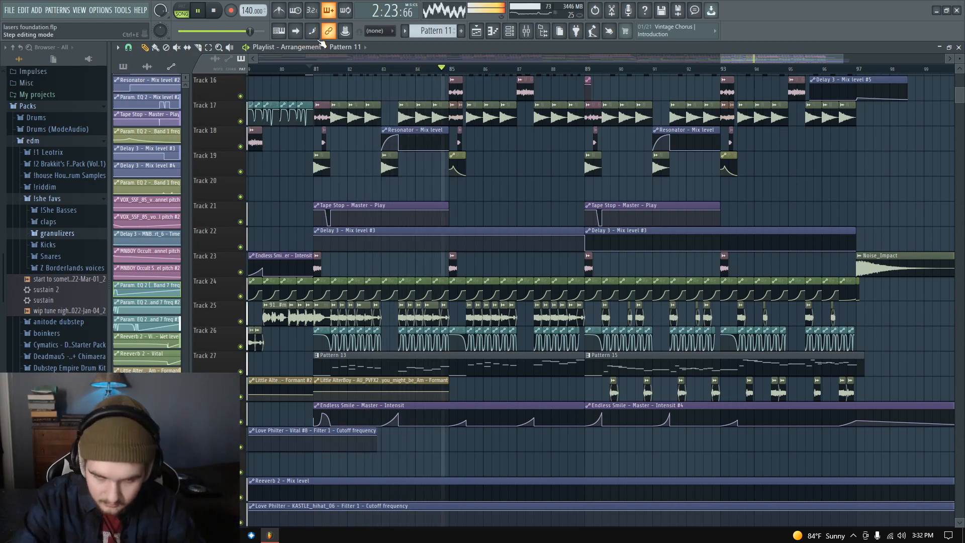
scroll(518, 243, "down", 2, "ctrl")
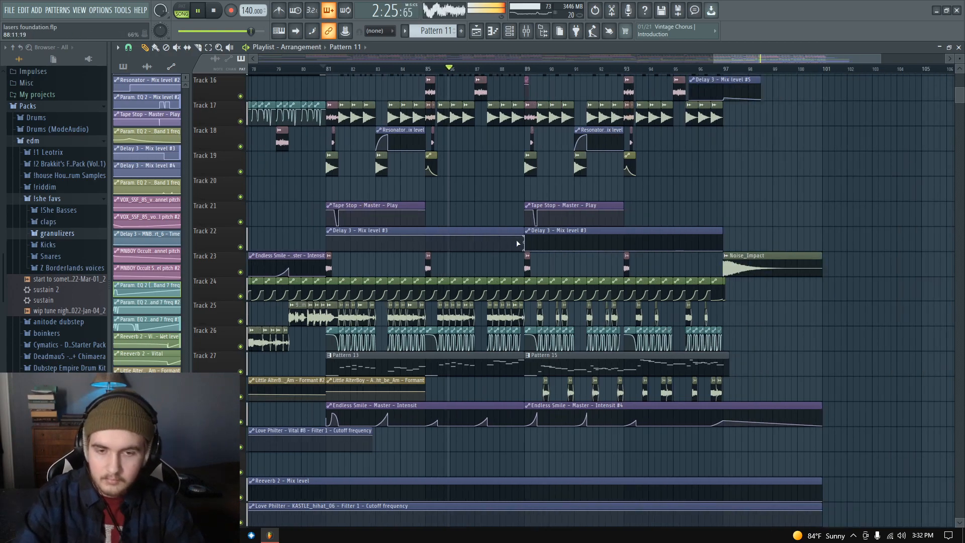
scroll(515, 239, "right", 3)
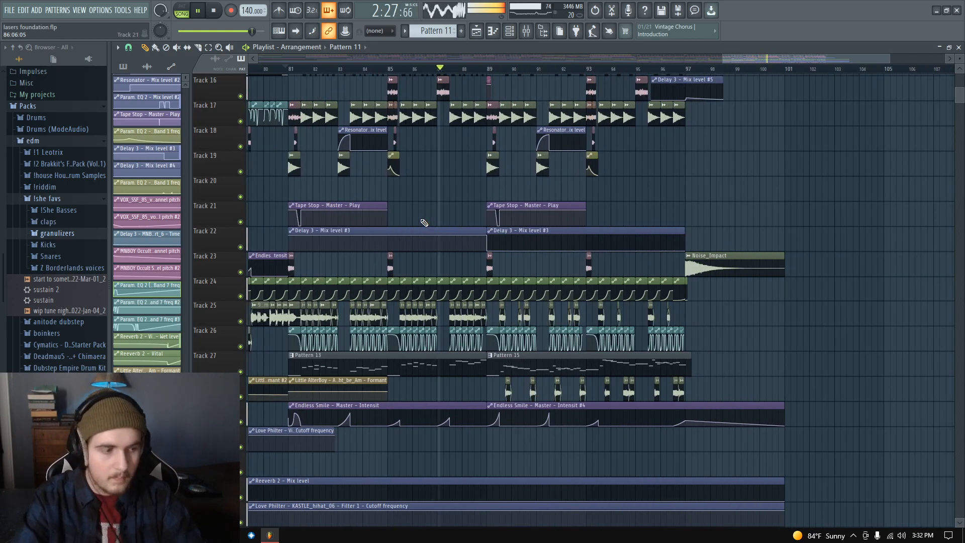